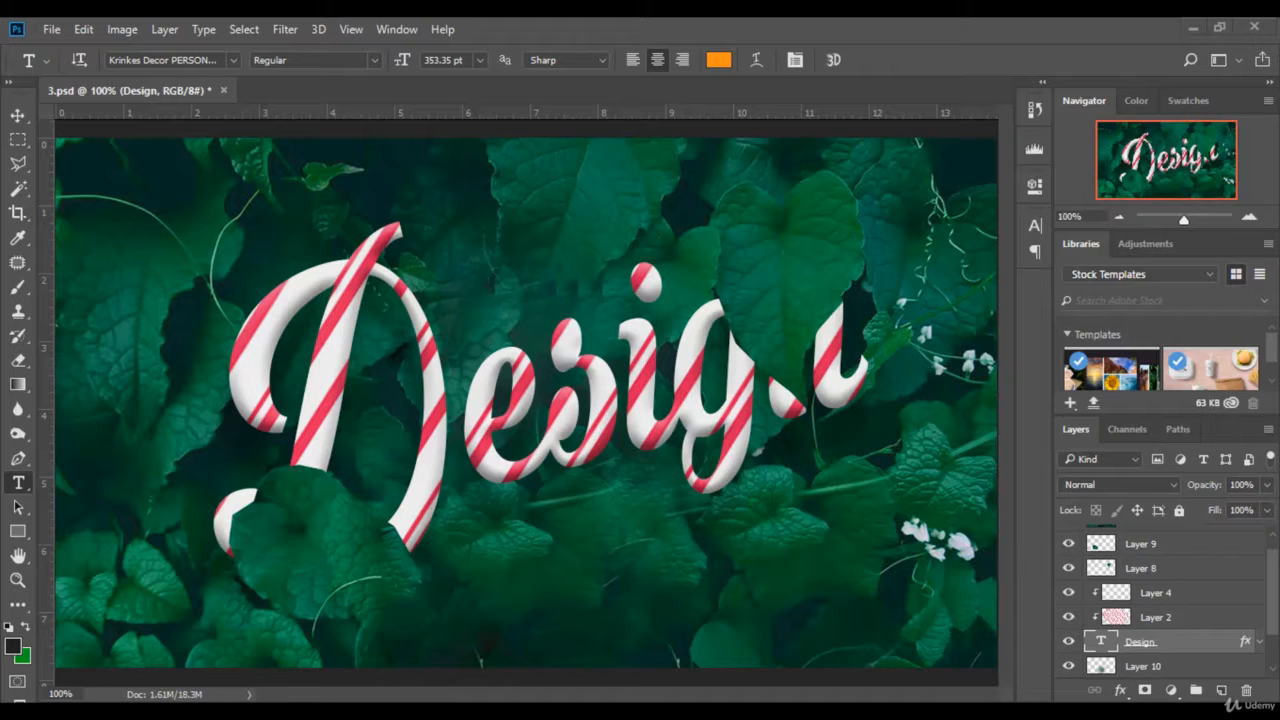
- Examine the Krinkes font page on dafont.com in the browser and return to Photoshop
click(371, 677)
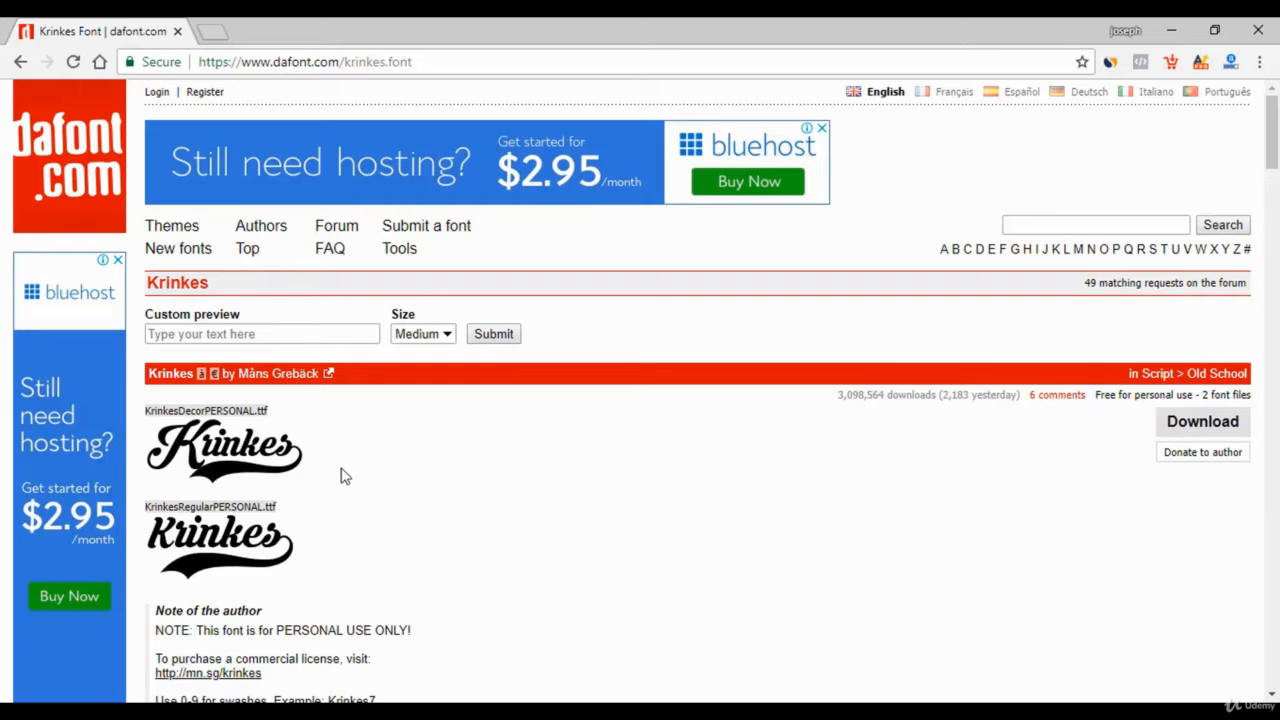
click(1078, 223)
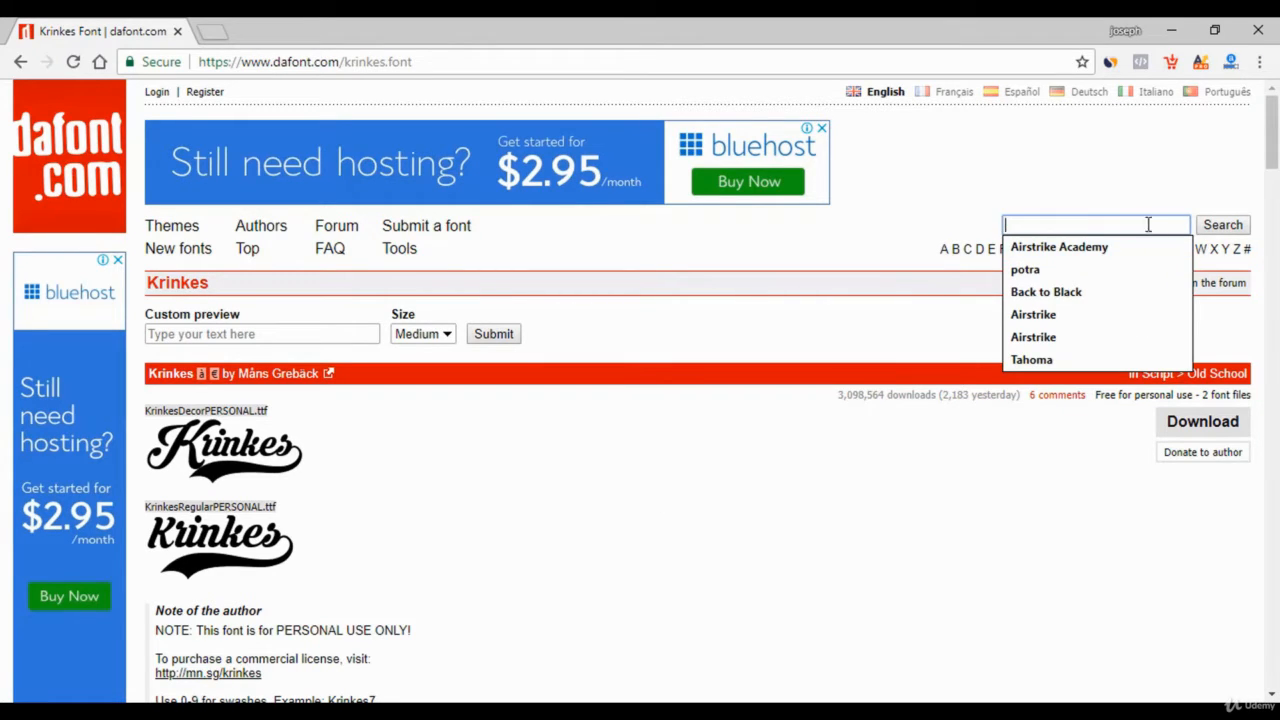
click(1212, 196)
scroll(355, 450, down, 1)
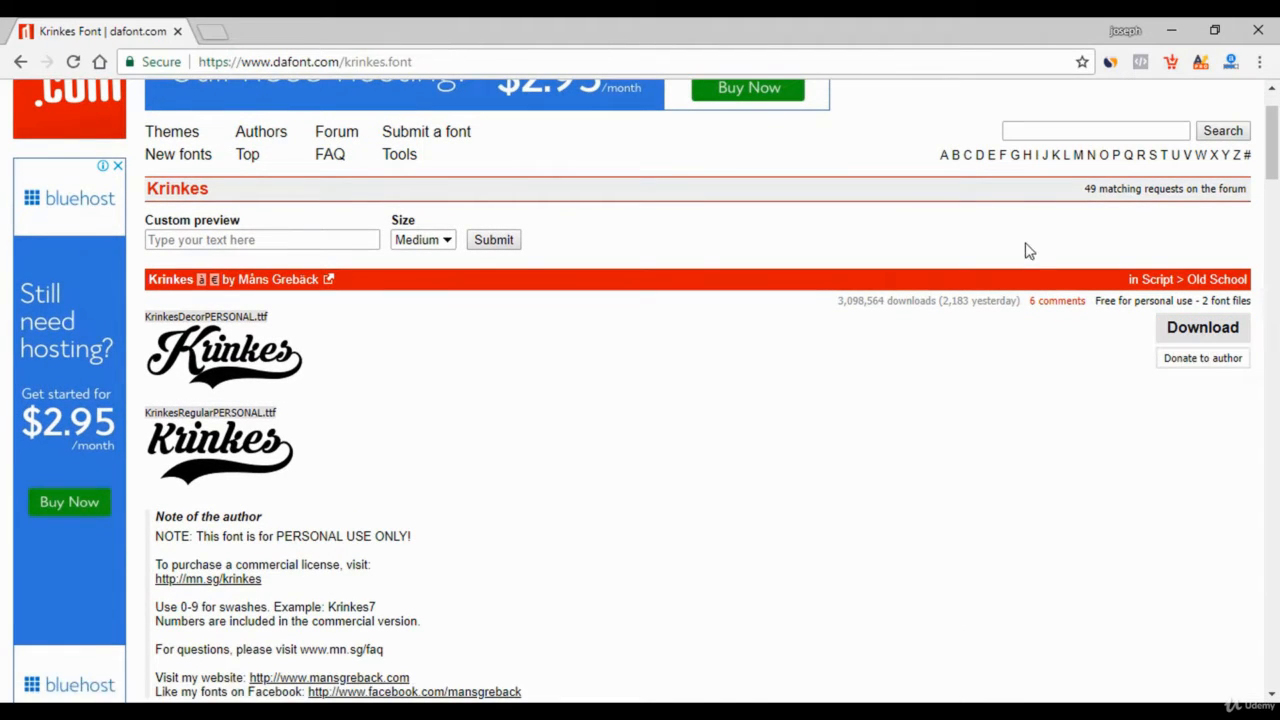
click(1176, 32)
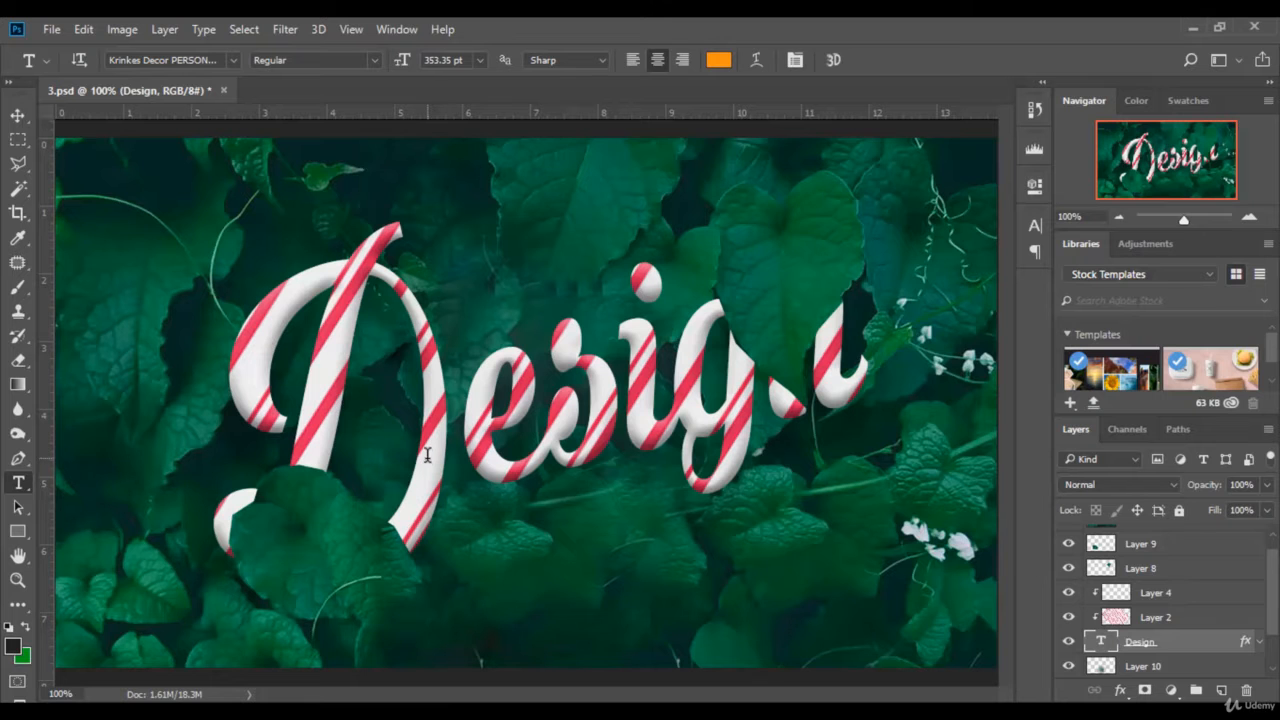
- Close 3.psd without saving and open the back 2 leaf image from the text folder inside Desktop's Adobe Photoshop folder
click(222, 93)
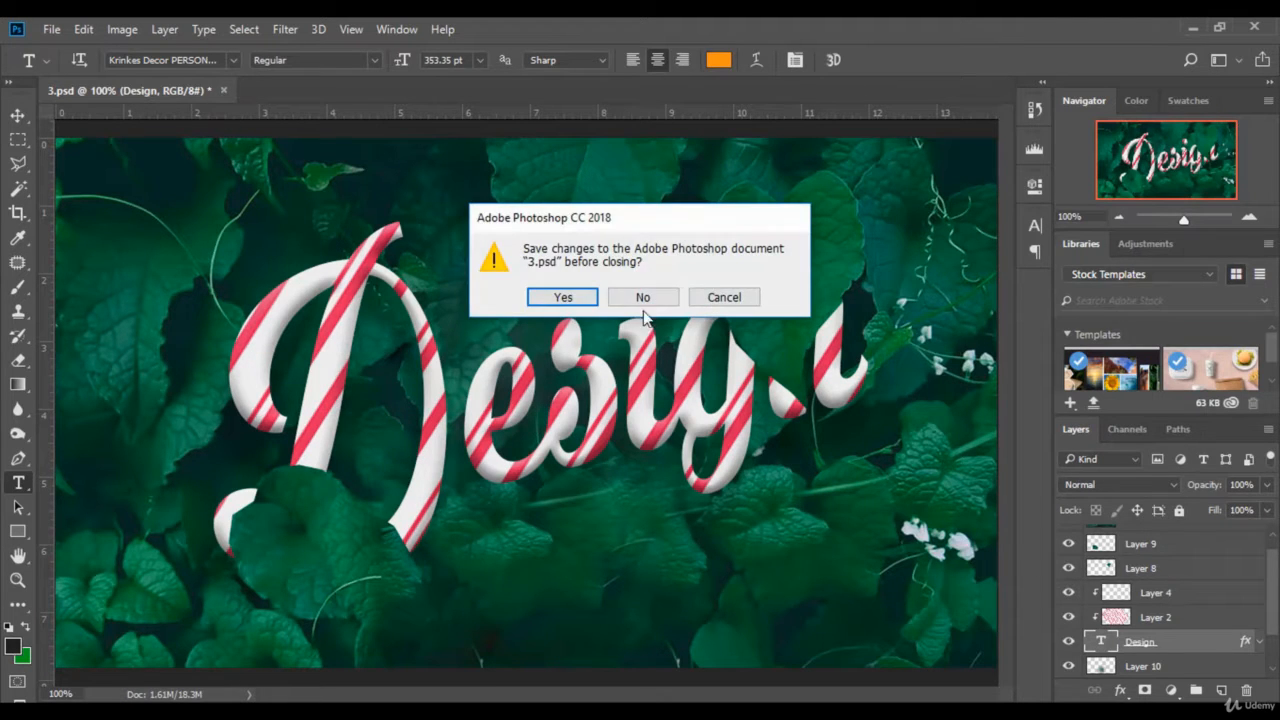
click(643, 297)
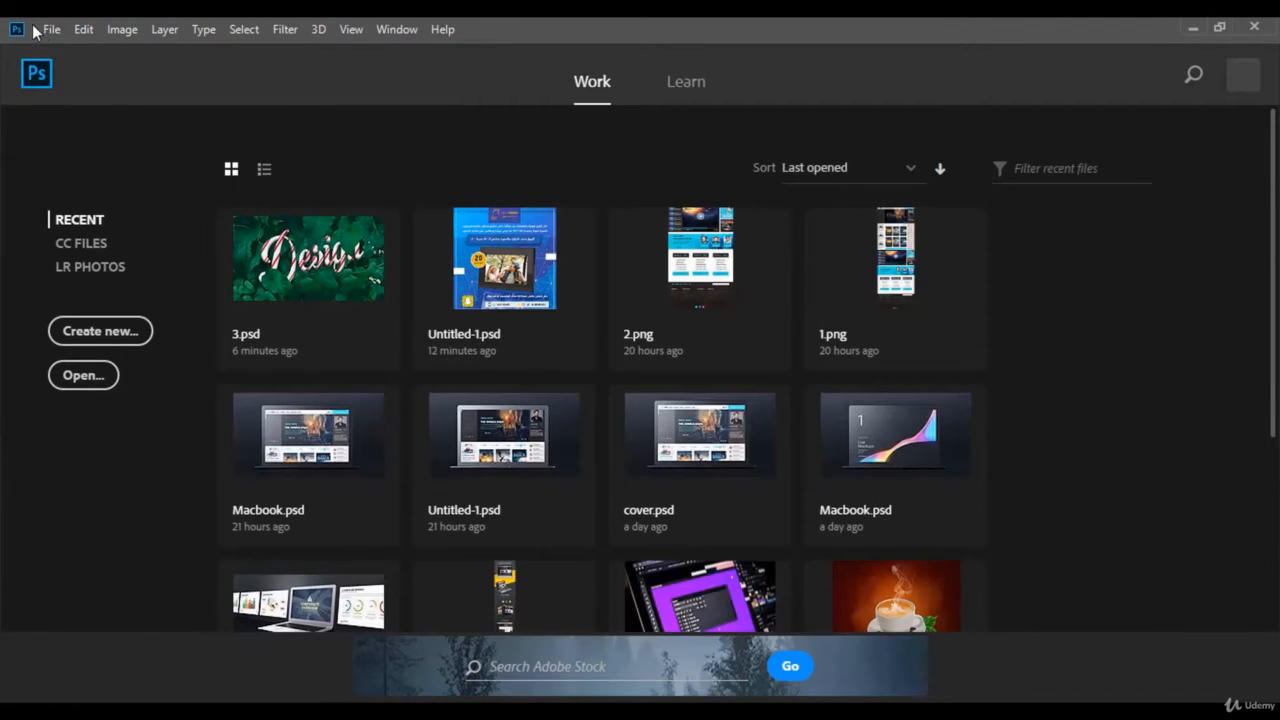
click(51, 29)
click(66, 66)
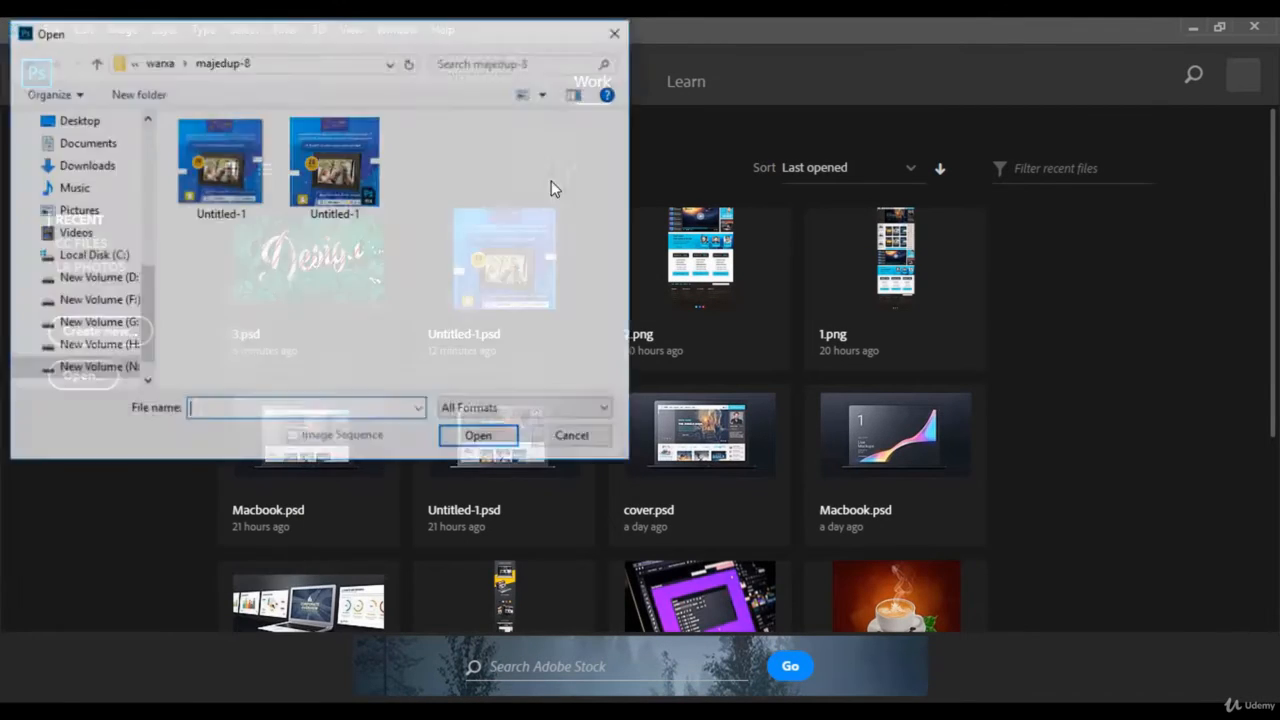
click(84, 121)
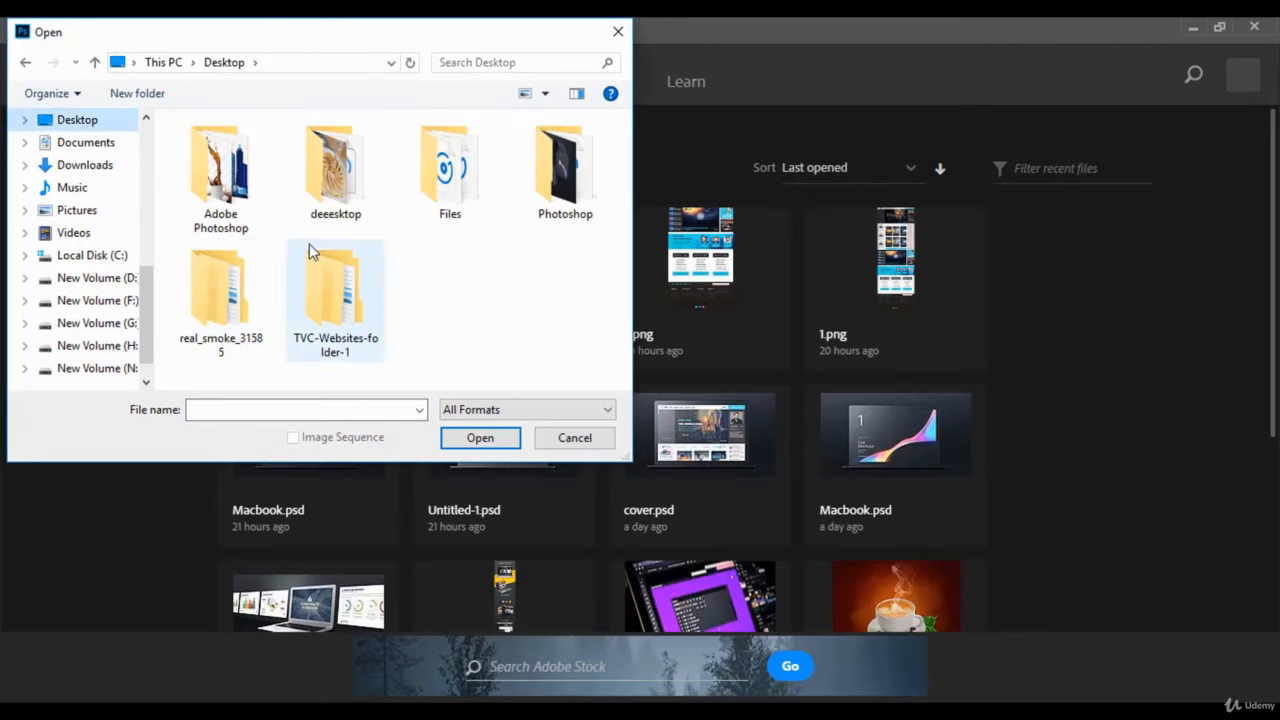
double_click(250, 196)
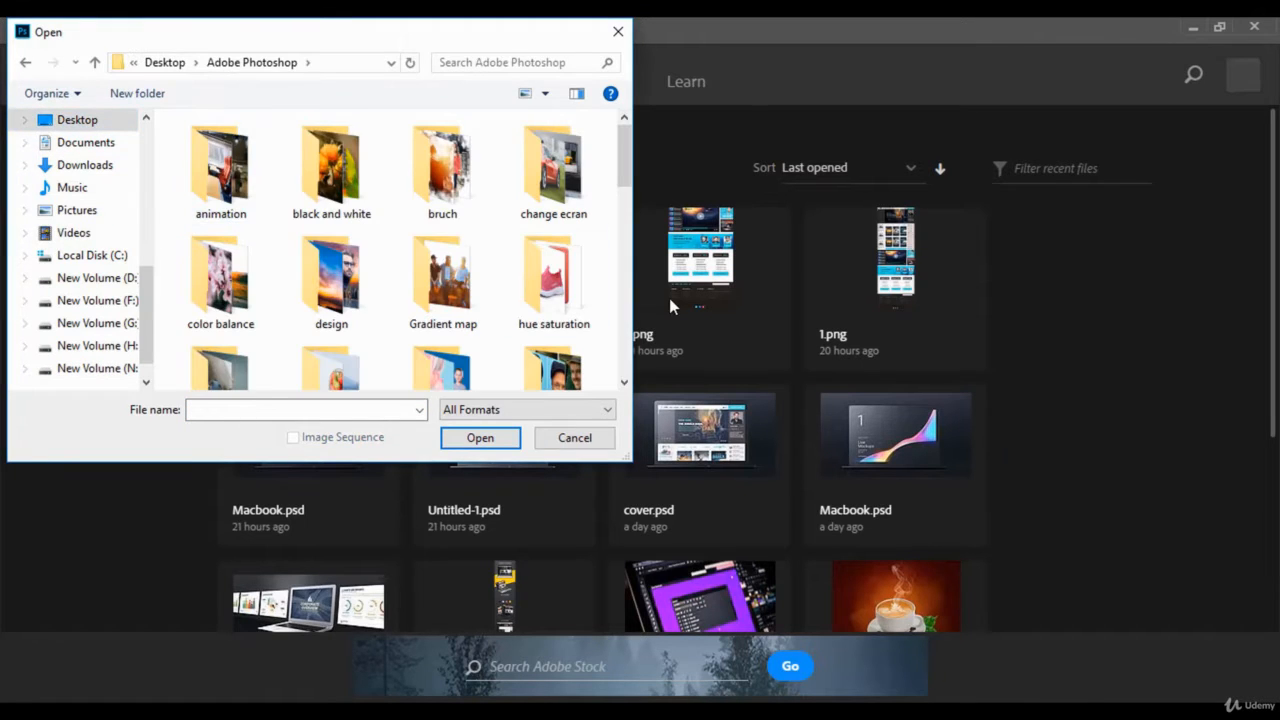
scroll(495, 275, down, 1)
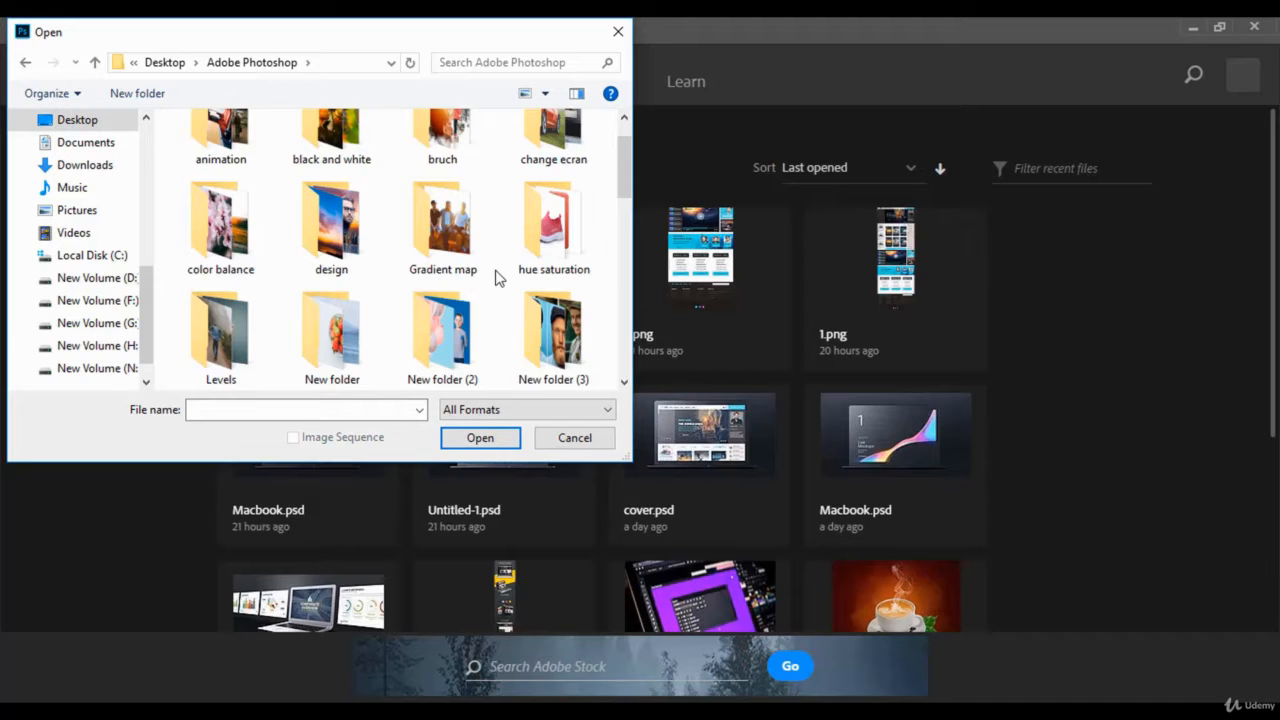
scroll(498, 278, down, 2)
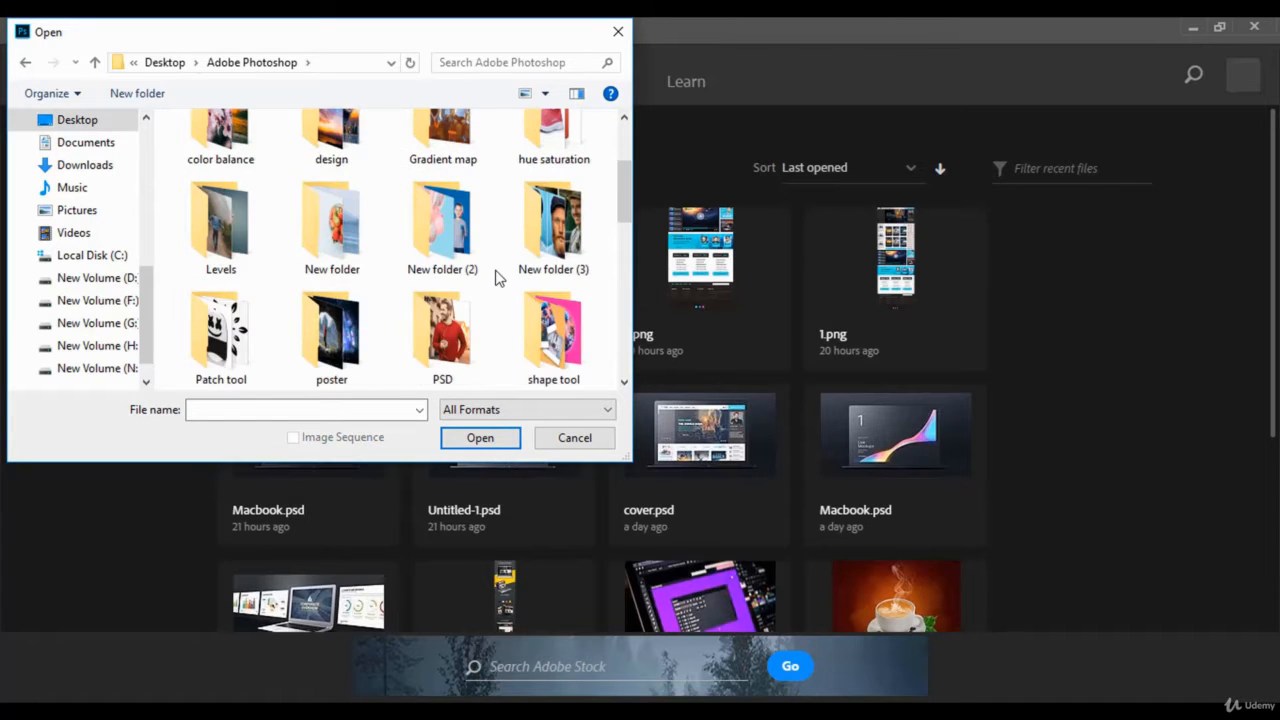
scroll(498, 280, down, 2)
double_click(222, 305)
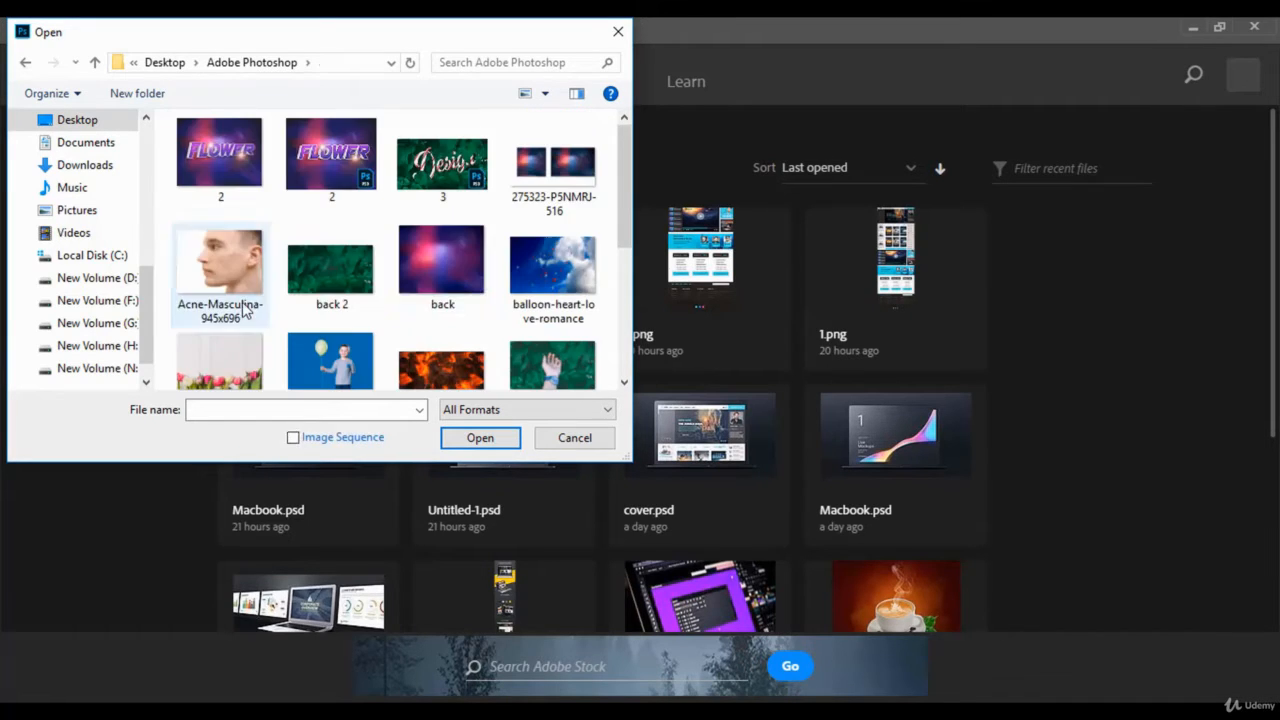
click(337, 274)
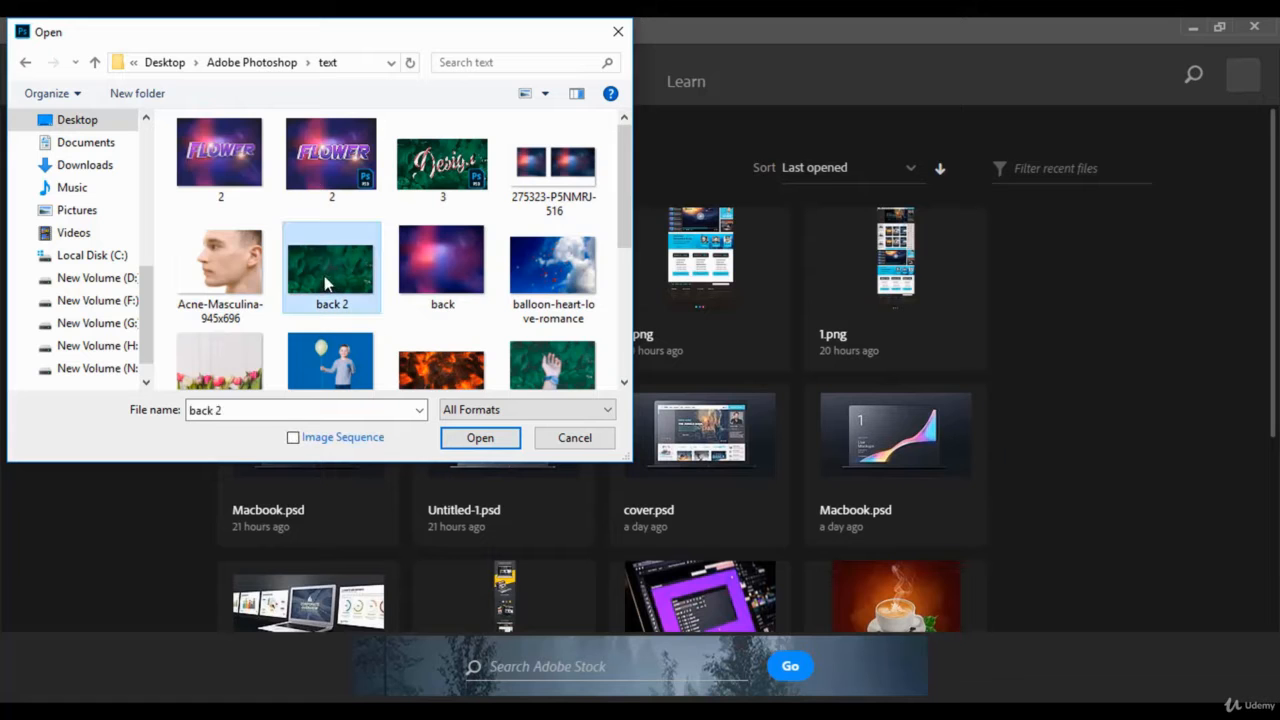
click(481, 438)
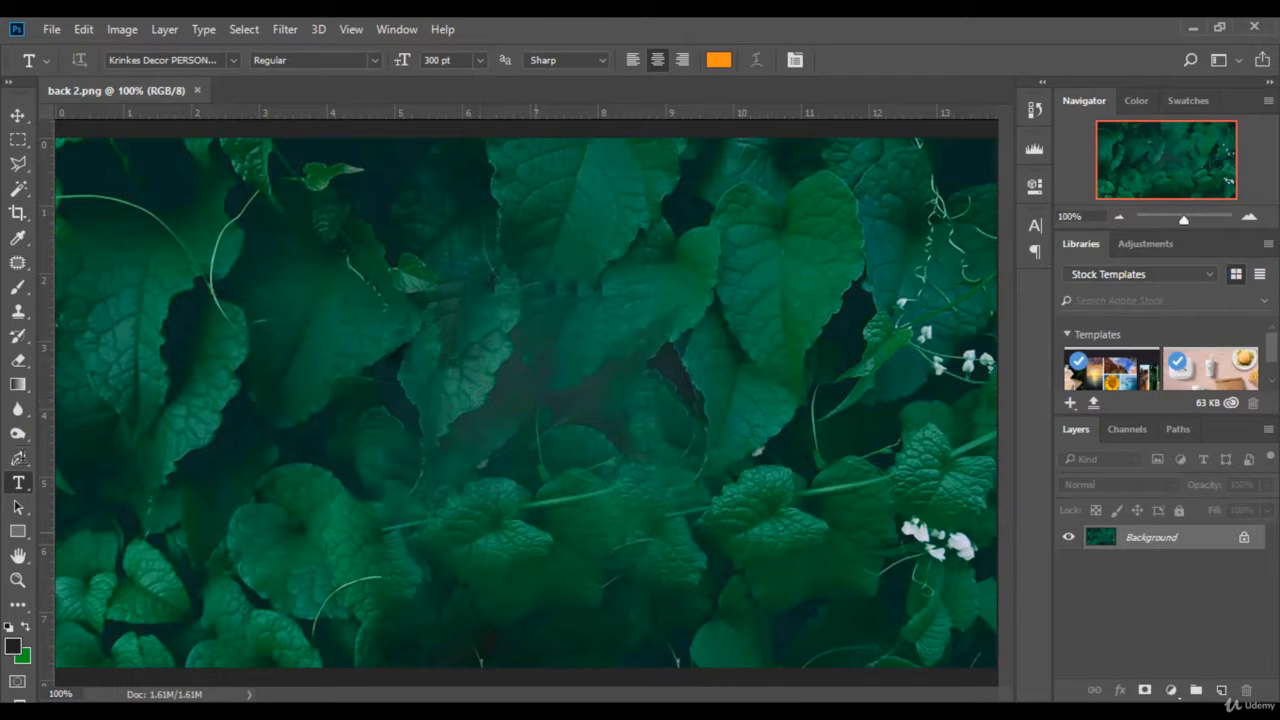
- Add the text "Design" in the Krinkes Decor font at 300 pt and move it to the middle of the leaf background
click(476, 404)
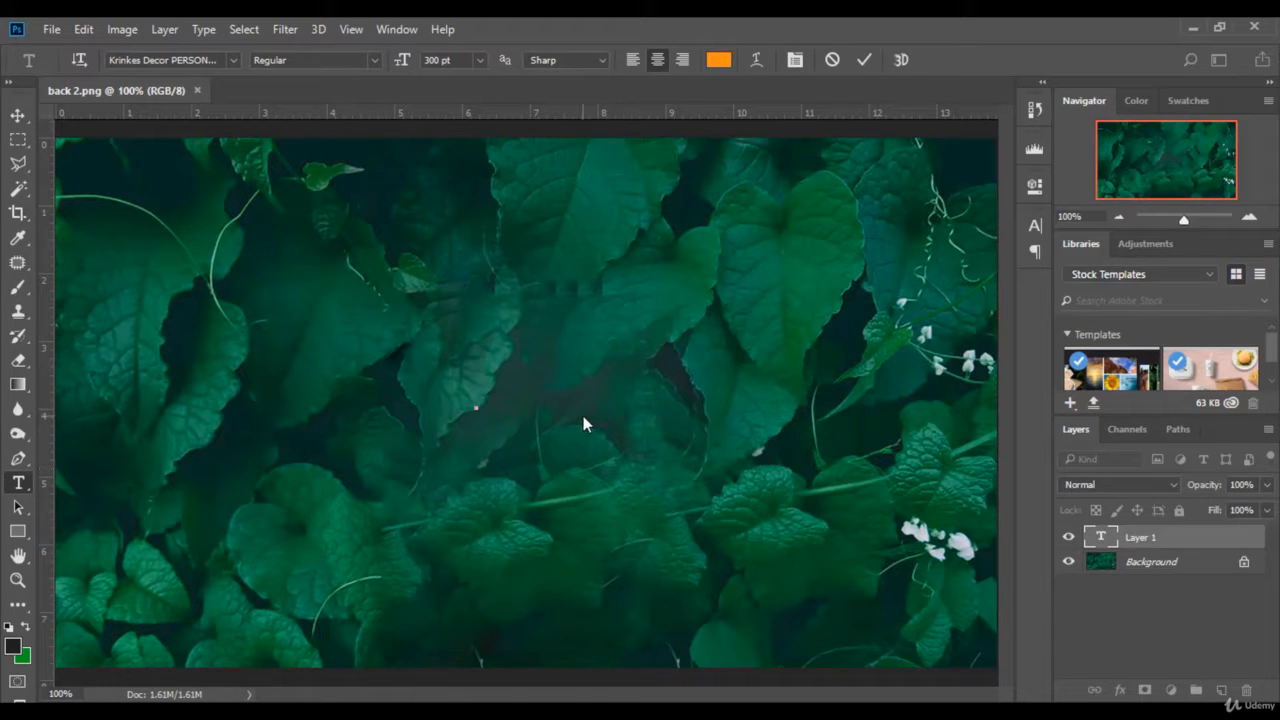
text(D)
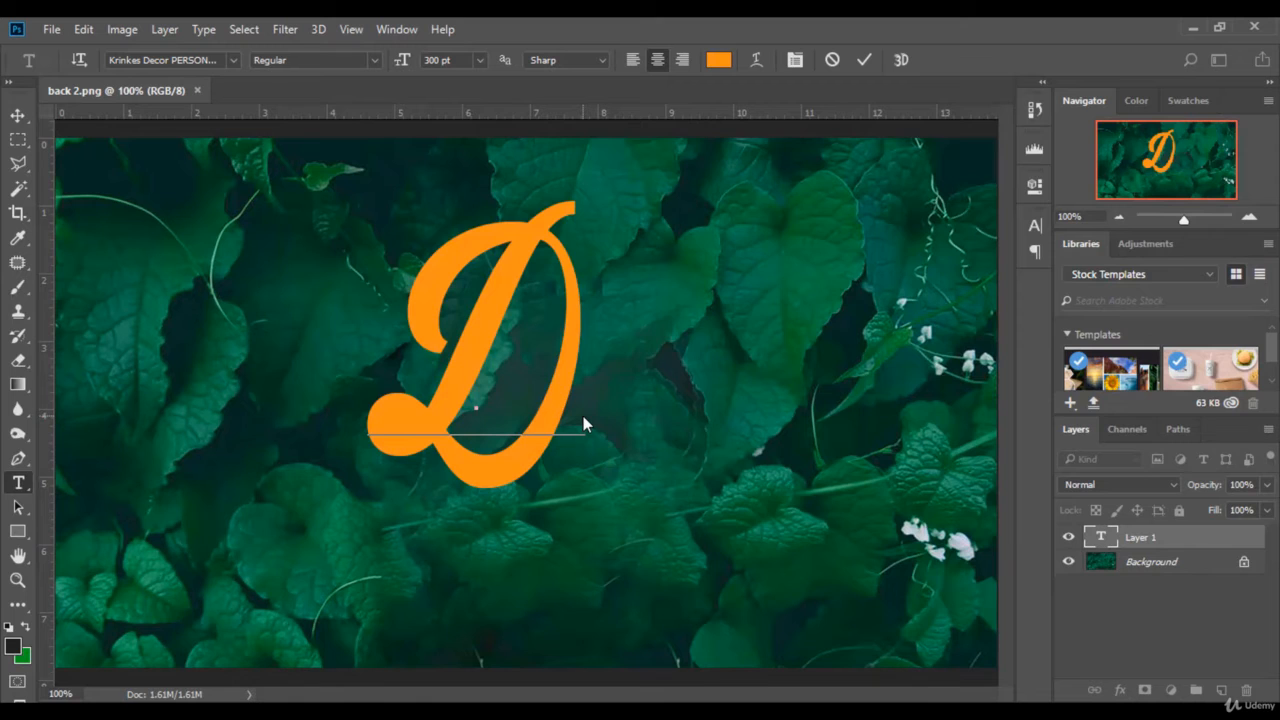
text(esign)
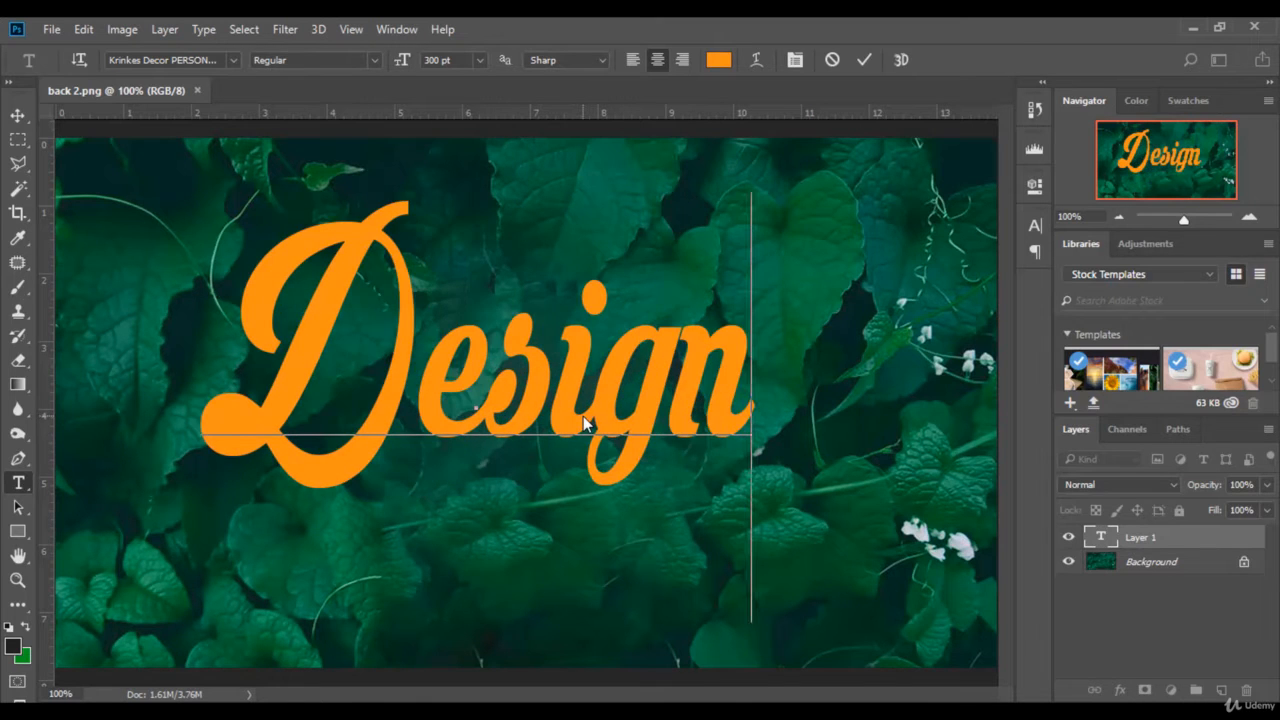
click(18, 117)
drag(408, 316, 444, 342)
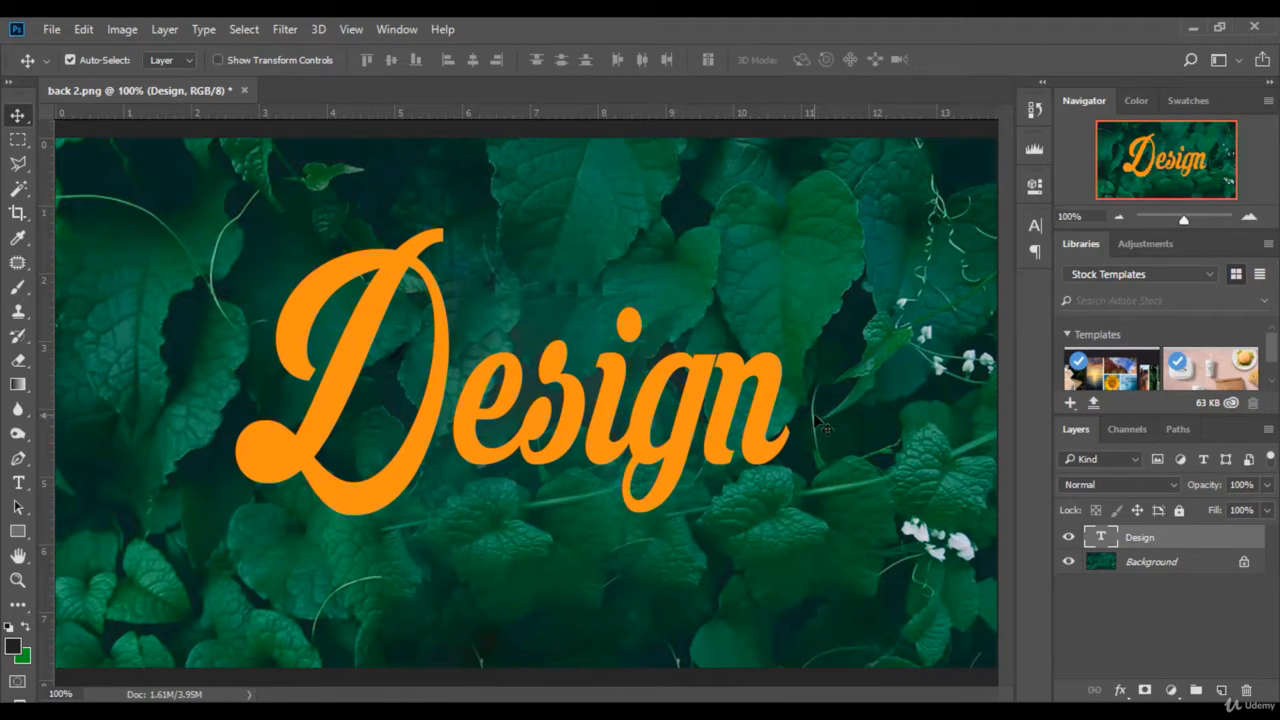
- Recolor the whole word "Design" to white (ffffff) and commit the text edit
click(18, 484)
drag(367, 390, 737, 396)
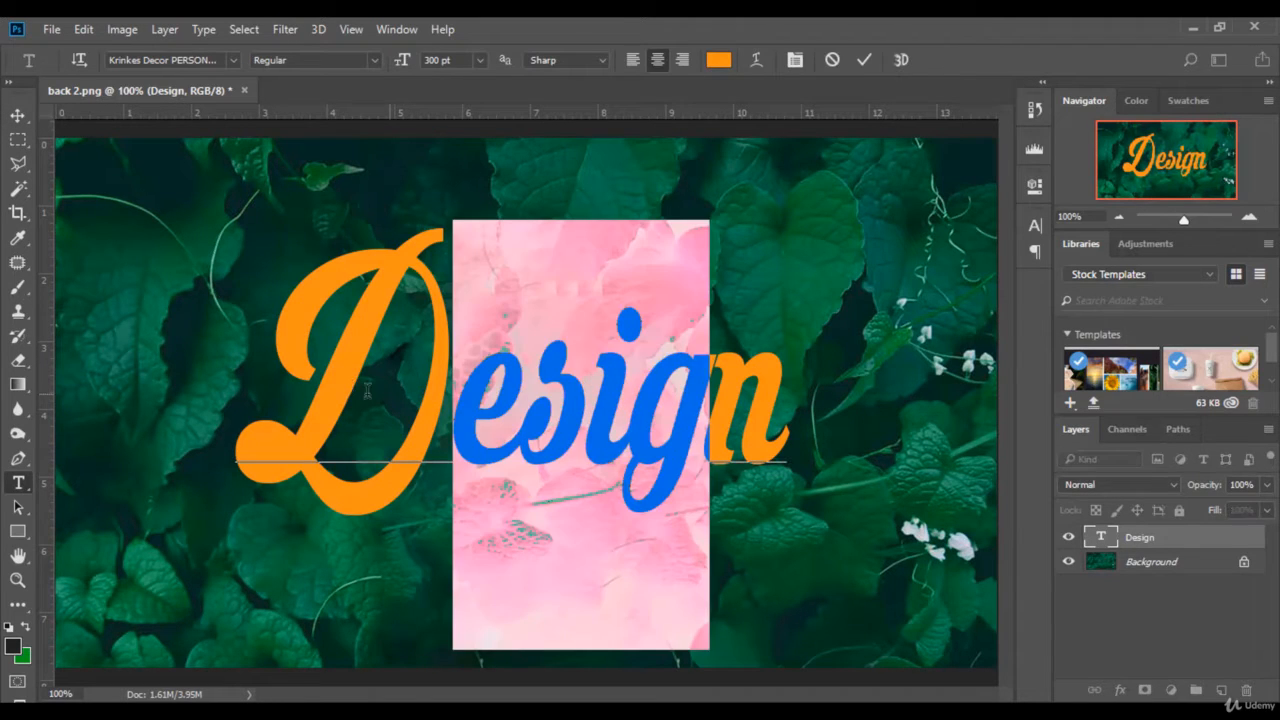
drag(307, 385, 790, 410)
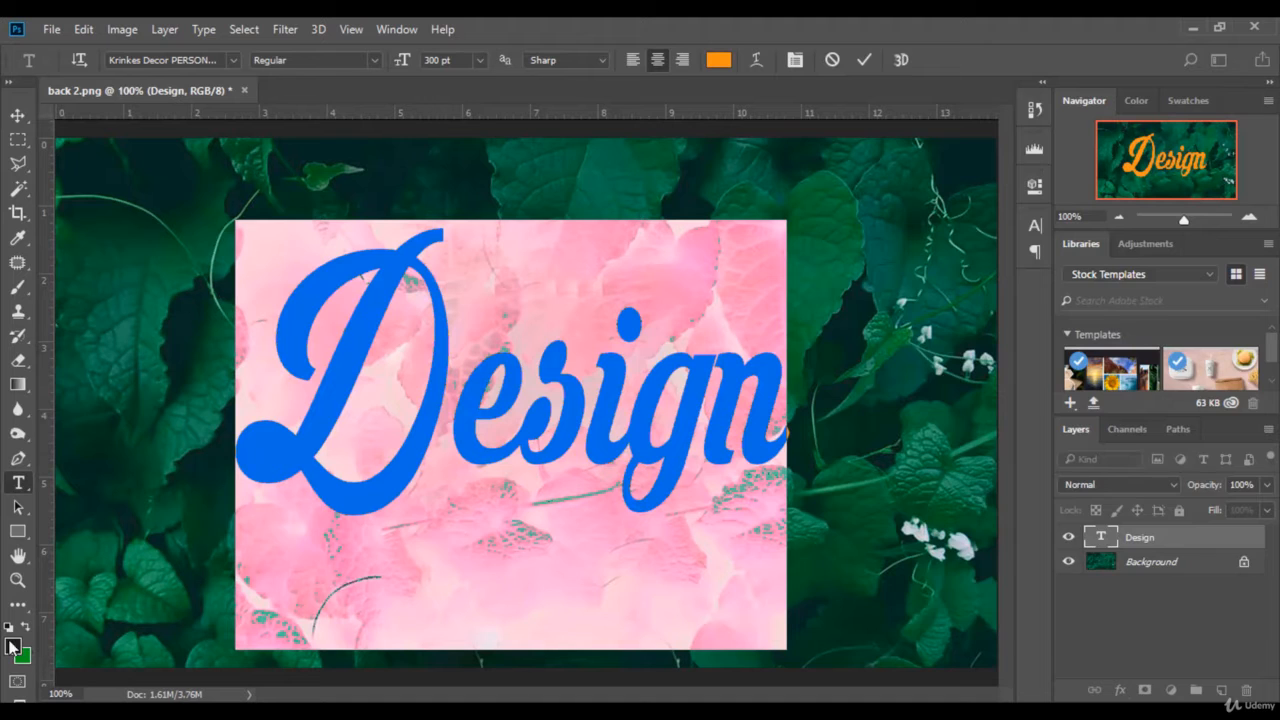
click(12, 646)
drag(878, 400, 700, 281)
key(Return)
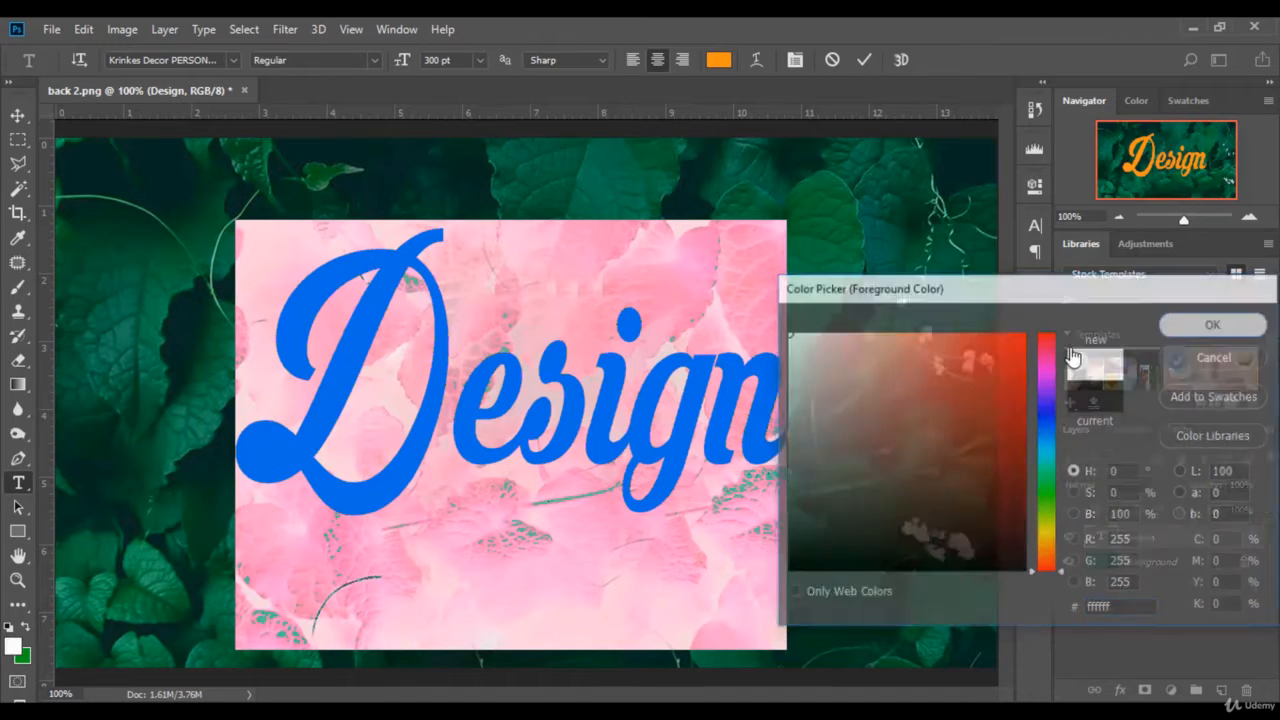
click(864, 62)
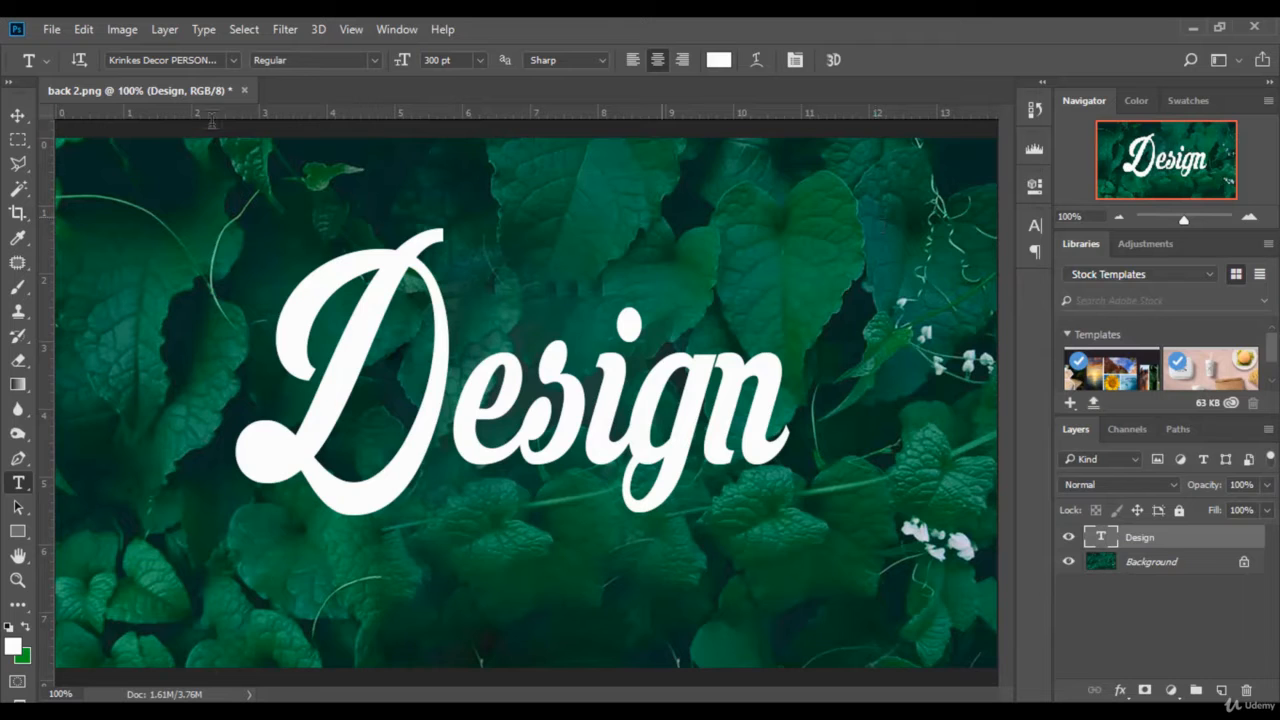
- Preview the pink-striped Untitled-2 image in the text folder and open it as a new document
click(50, 30)
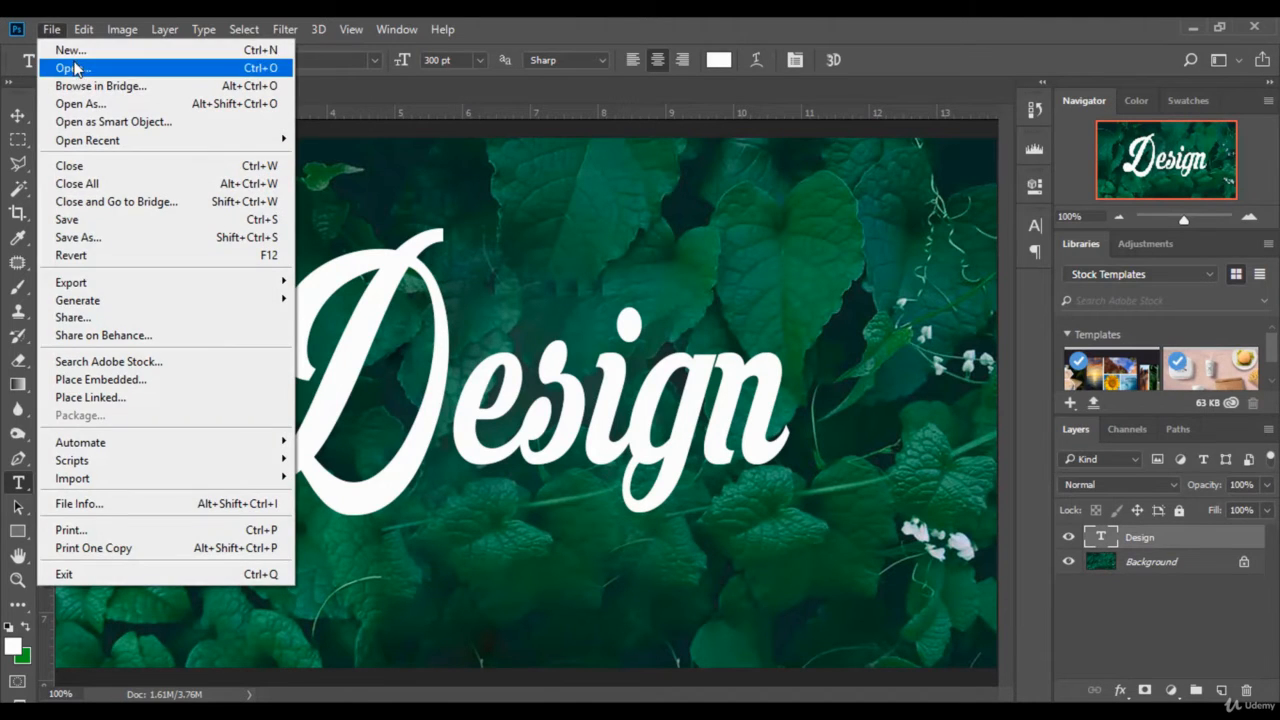
click(60, 68)
scroll(420, 275, down, 3)
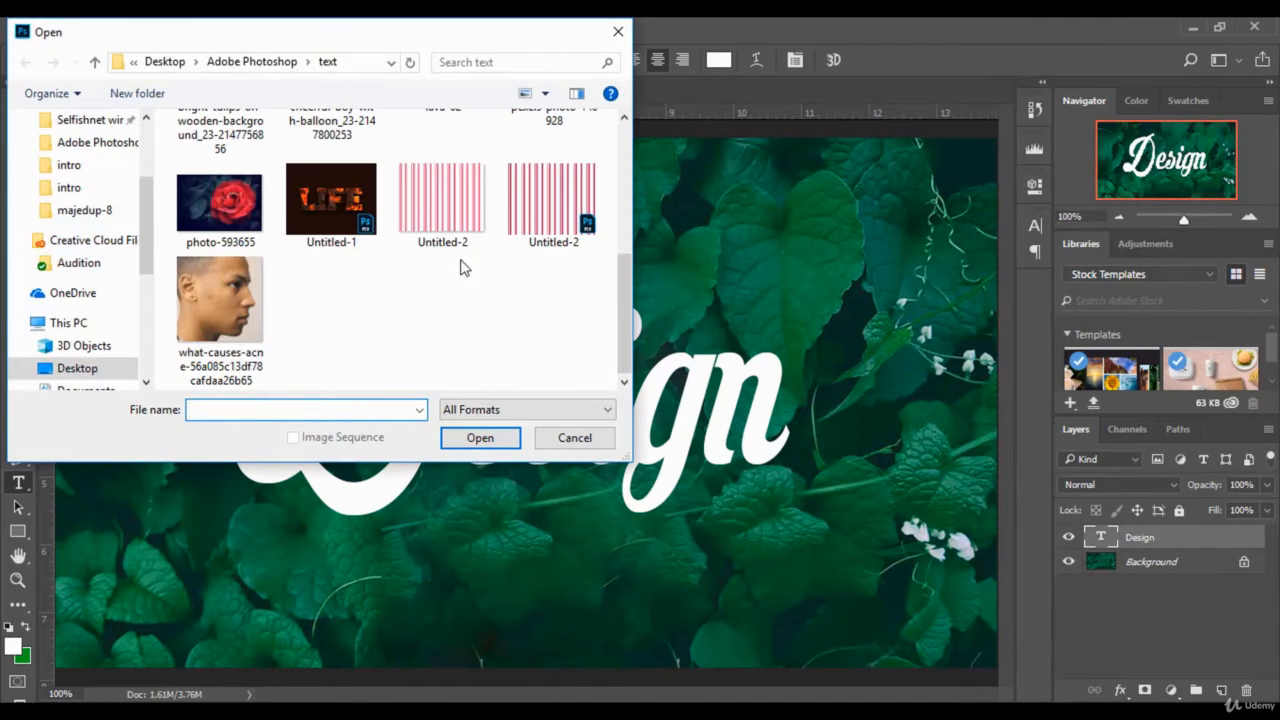
click(463, 215)
right_click(432, 214)
click(500, 145)
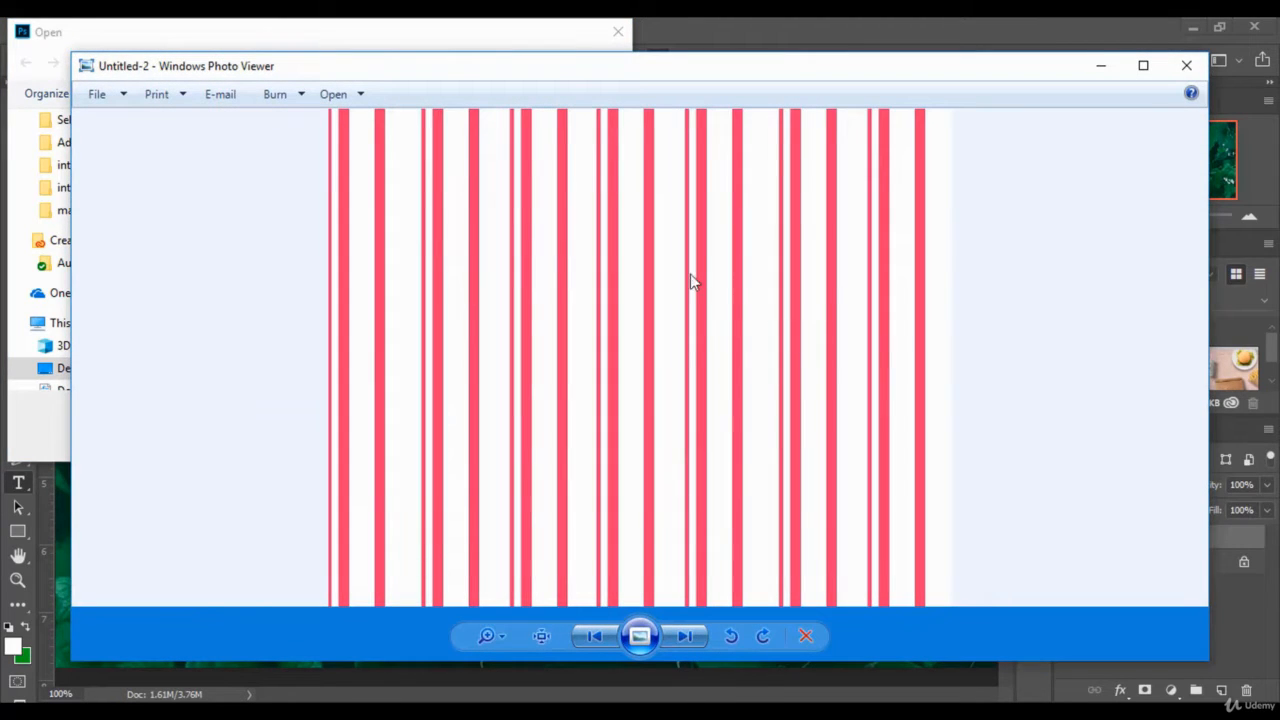
click(1187, 65)
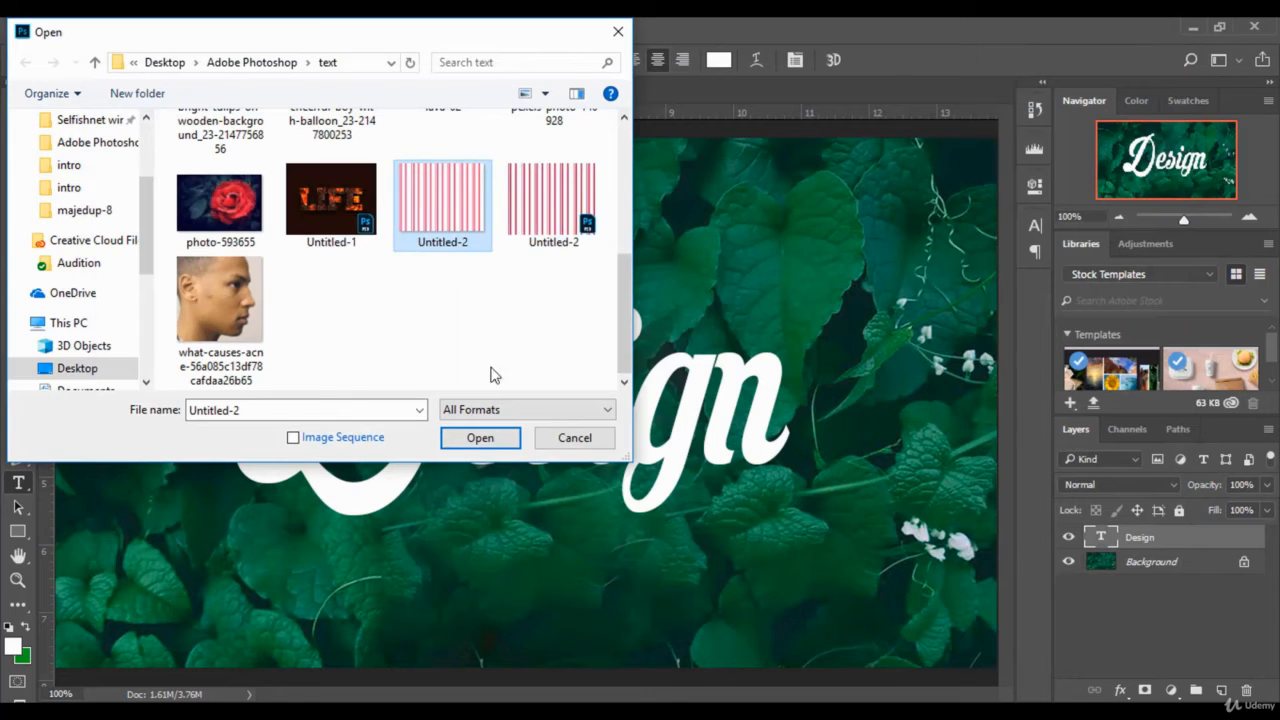
click(478, 437)
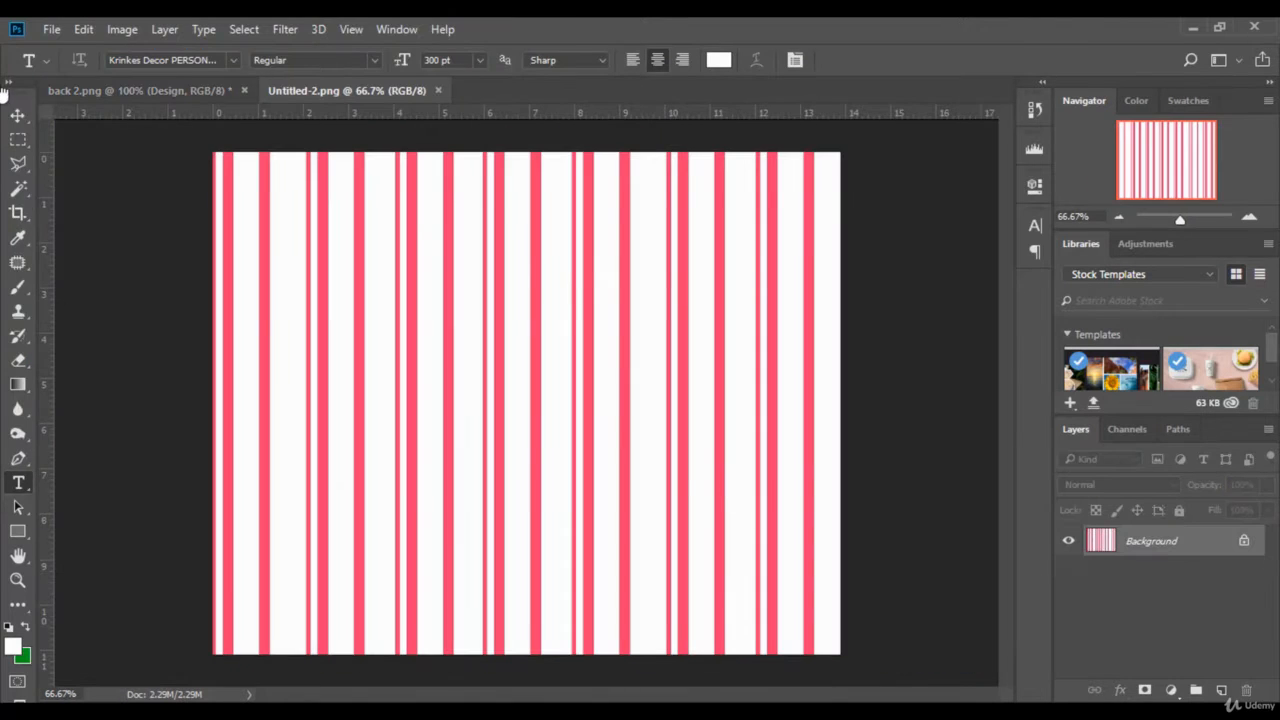
- Unlock the stripes' background layer, move it into the back 2 document and clip it to the Design text layer
click(18, 115)
click(1244, 541)
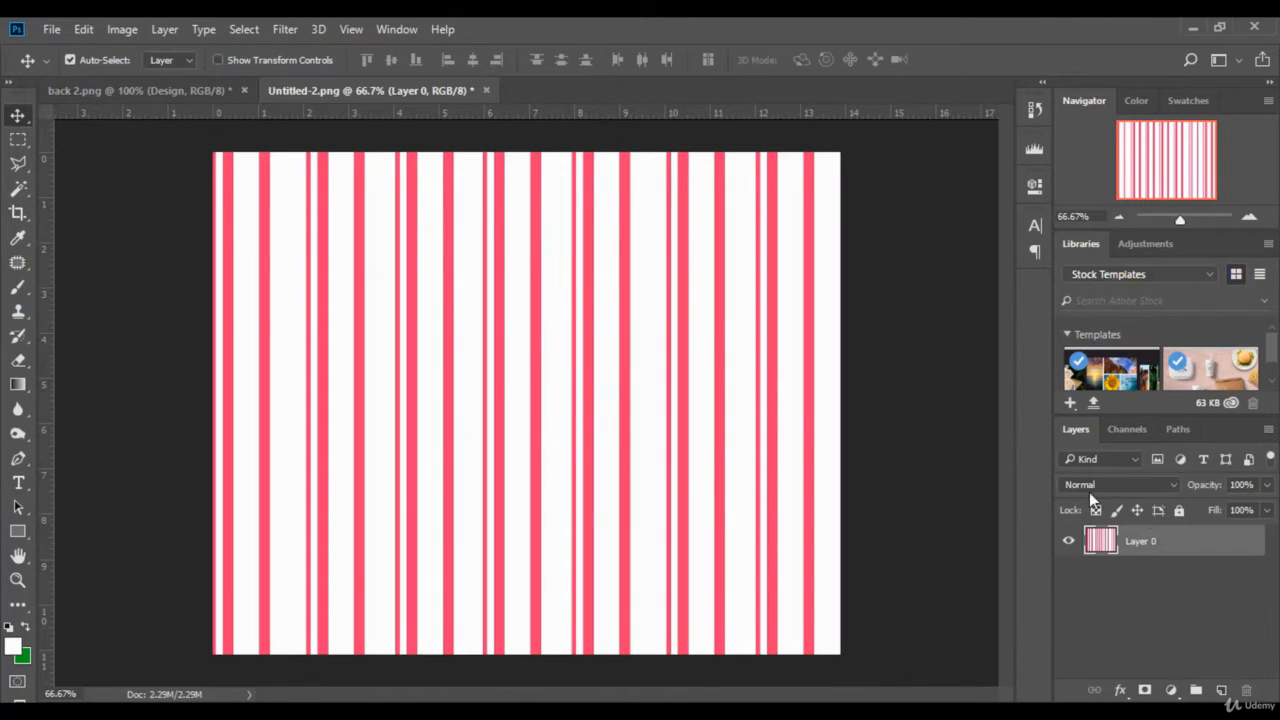
drag(543, 280, 592, 337)
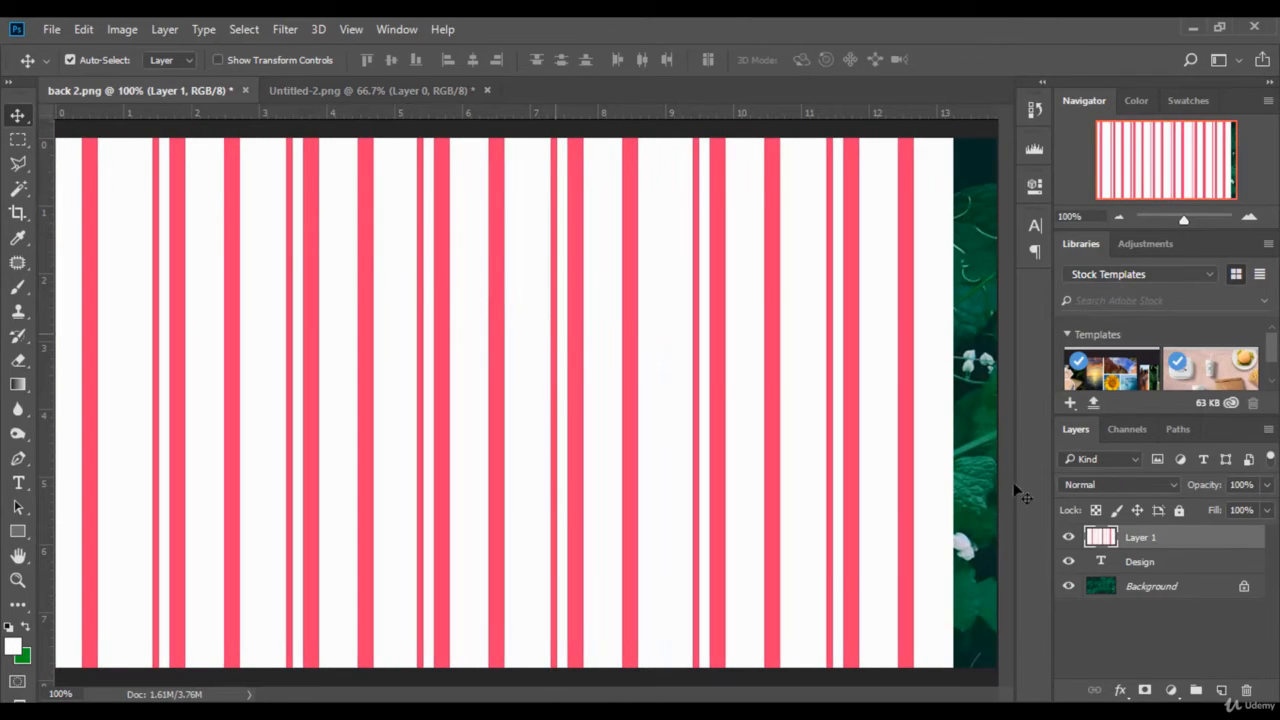
right_click(1207, 545)
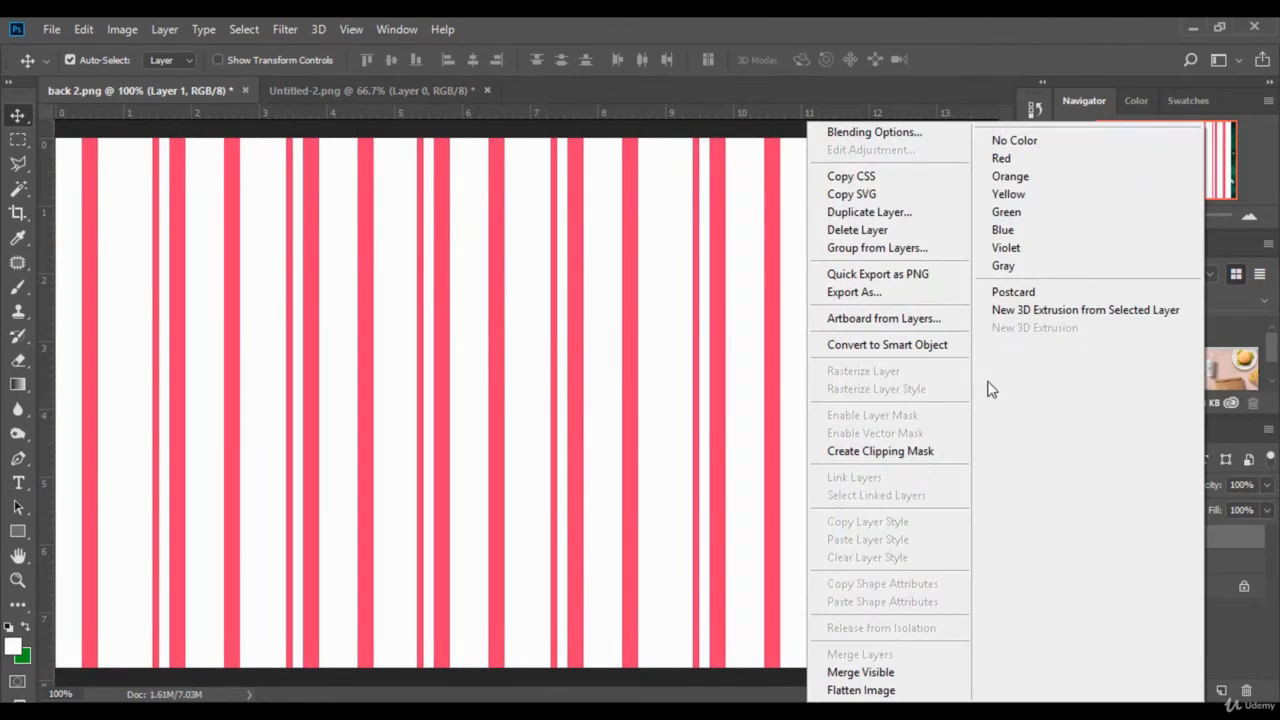
click(920, 454)
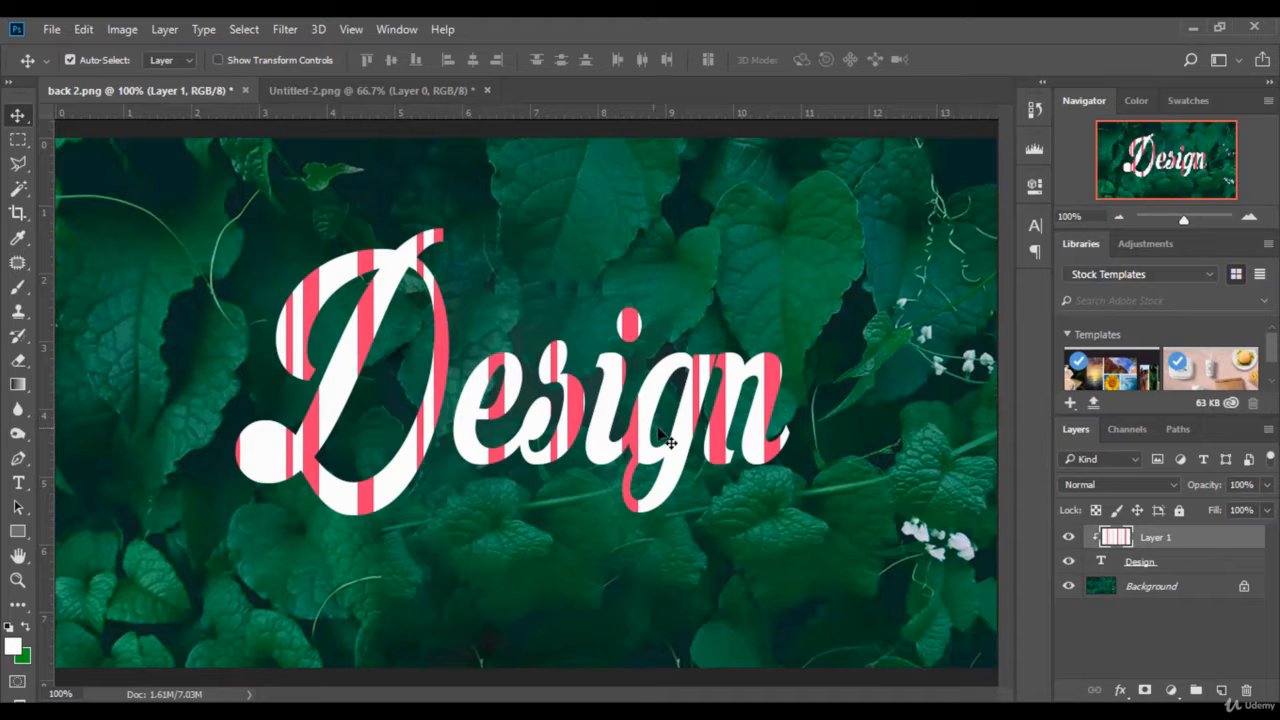
- Show the transform controls, scale the stripes layer to about 69% width and 58% height, and center it over the text
click(262, 61)
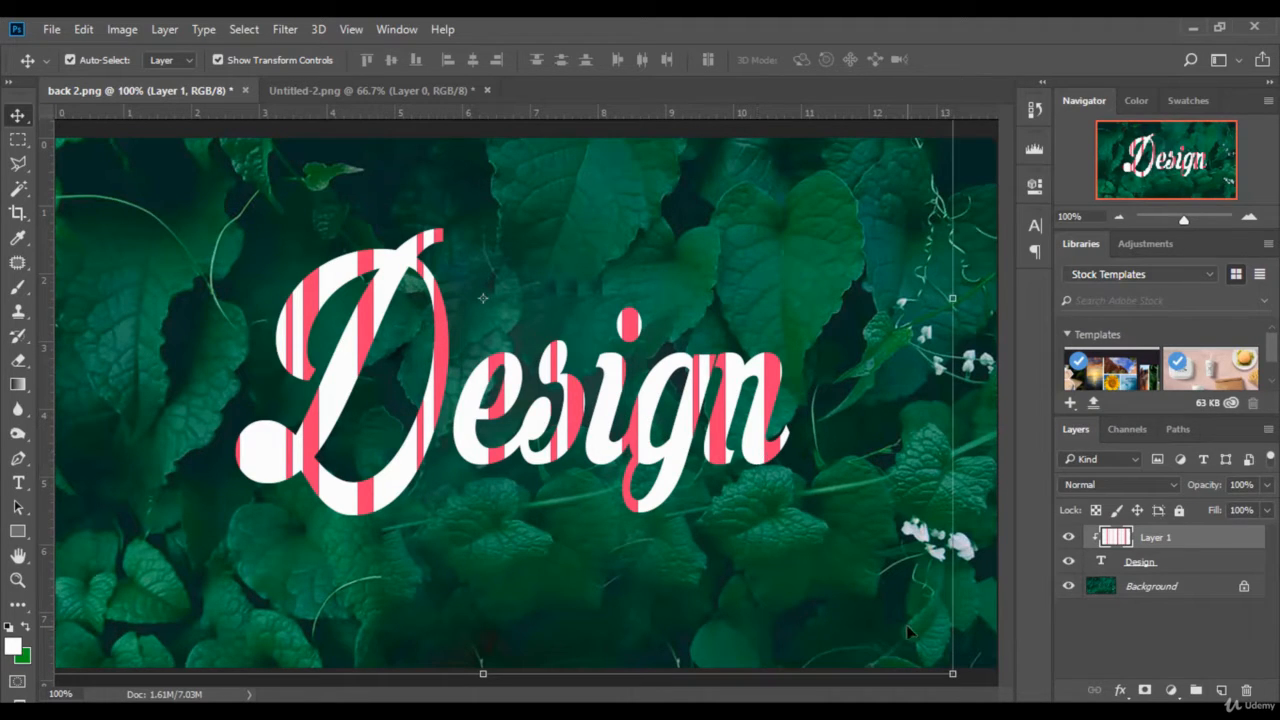
click(953, 675)
drag(954, 677, 807, 516)
drag(620, 291, 686, 394)
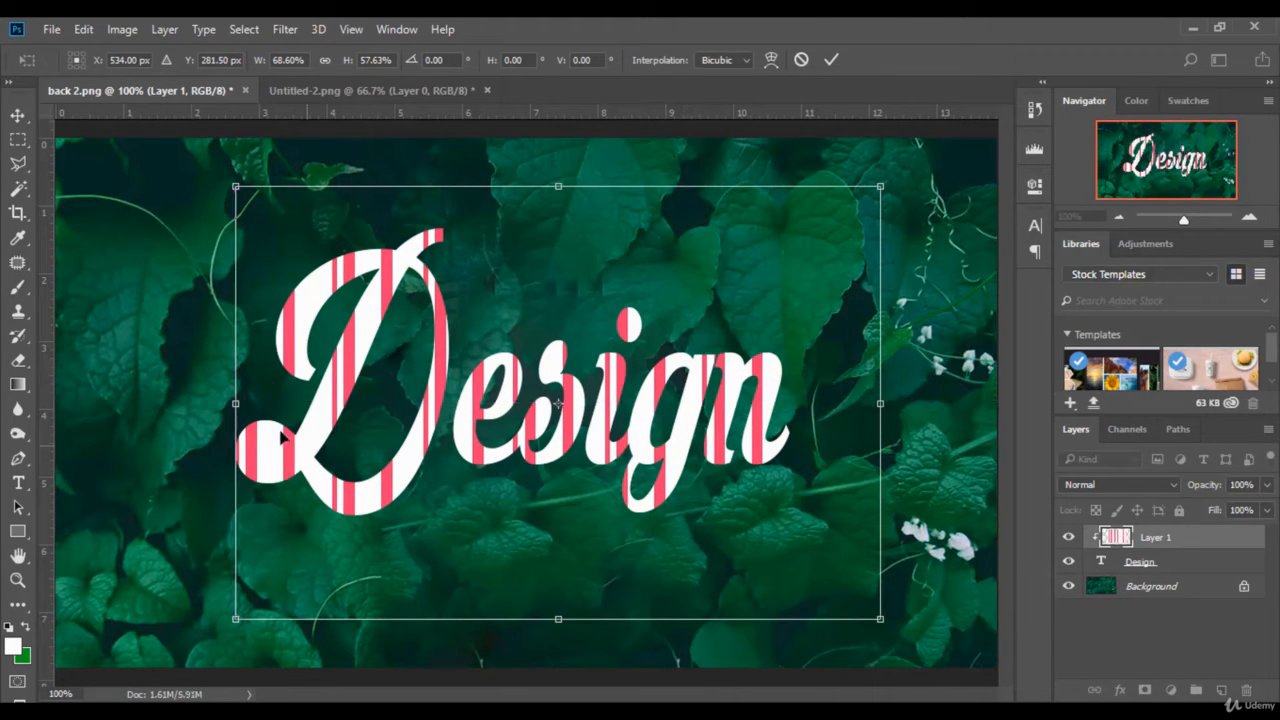
drag(551, 443, 519, 443)
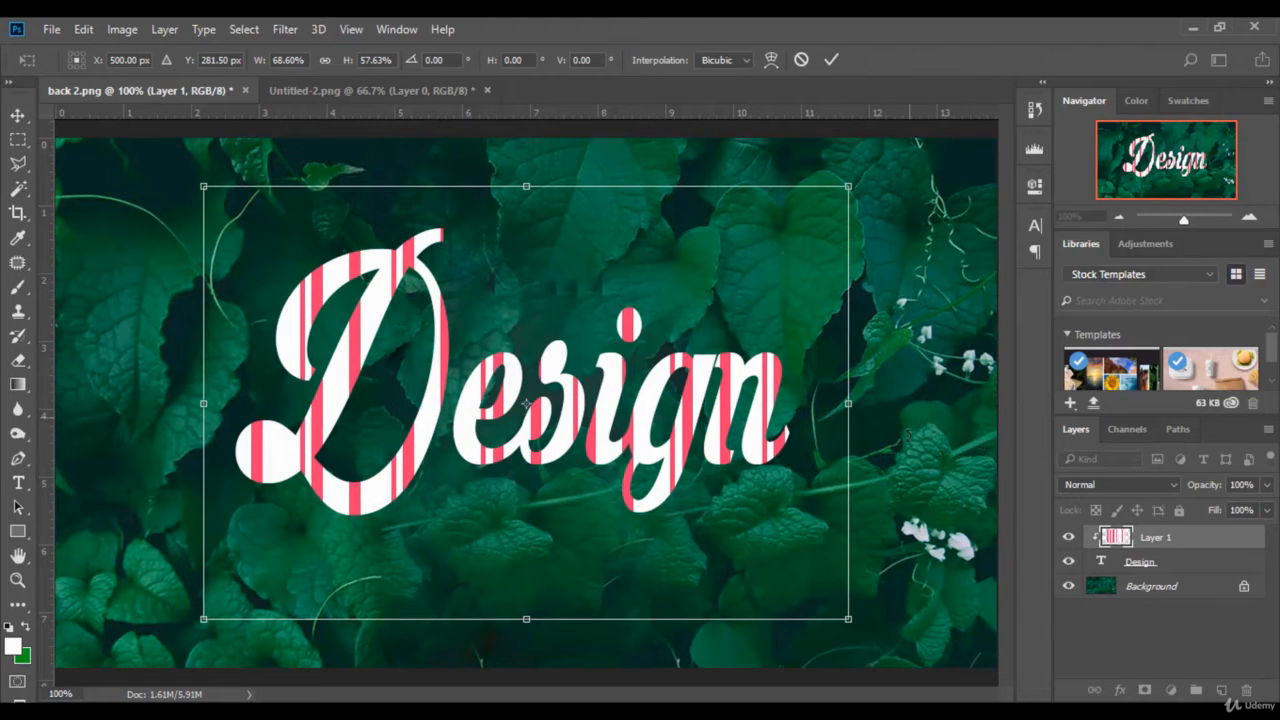
- Rotate the stripes layer to about 40°, shift it over the lettering to about X 466, Y 274 px, and commit the transform
drag(905, 435, 793, 577)
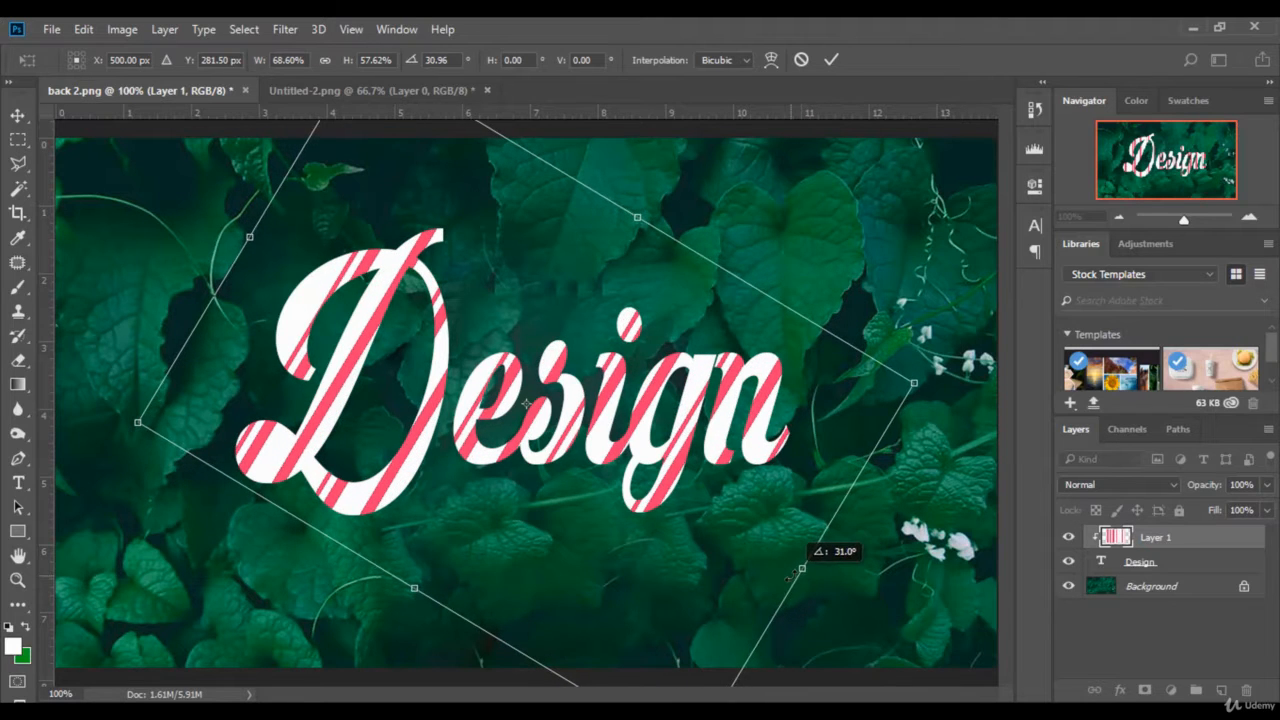
drag(749, 465, 728, 455)
drag(856, 473, 888, 466)
drag(520, 378, 514, 383)
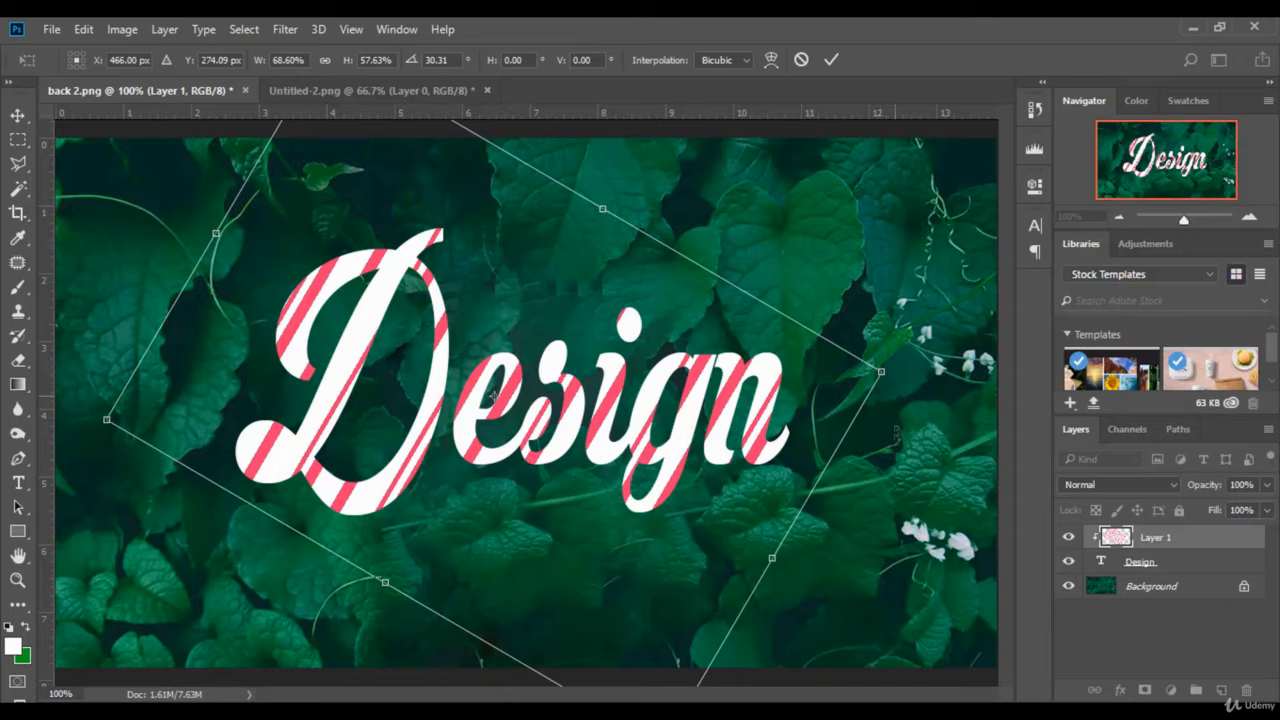
drag(897, 432, 881, 461)
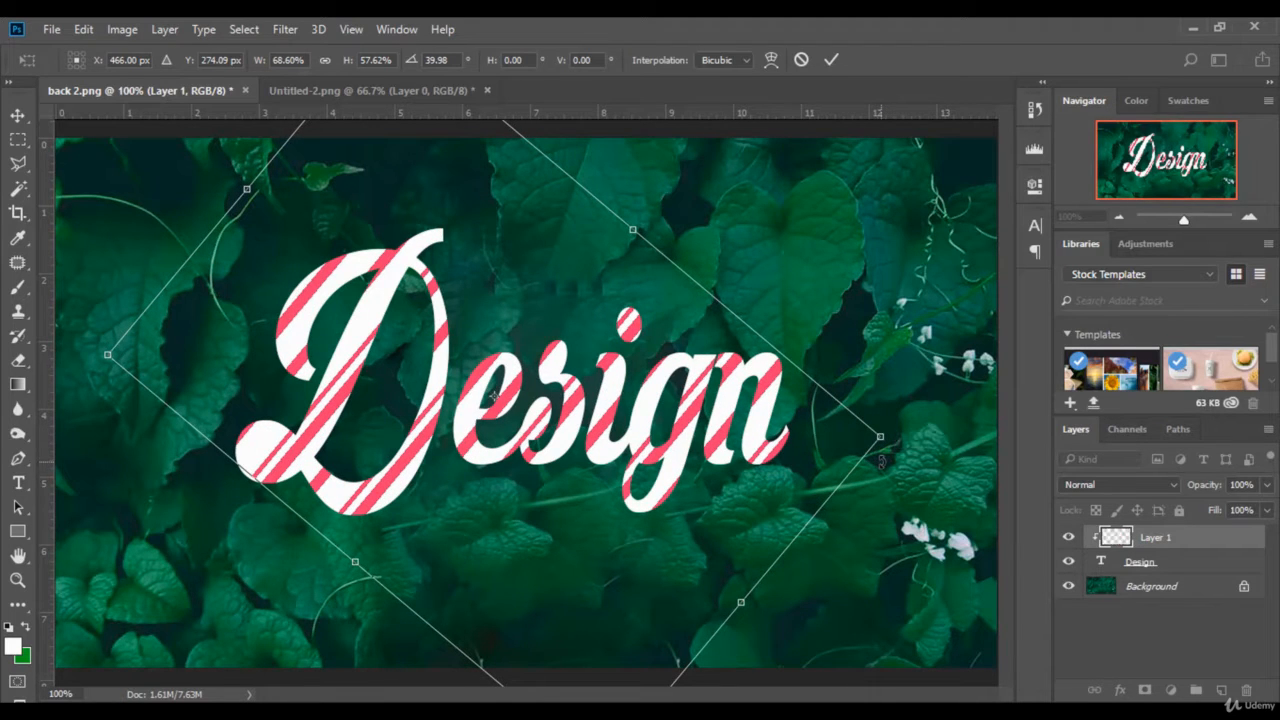
click(831, 61)
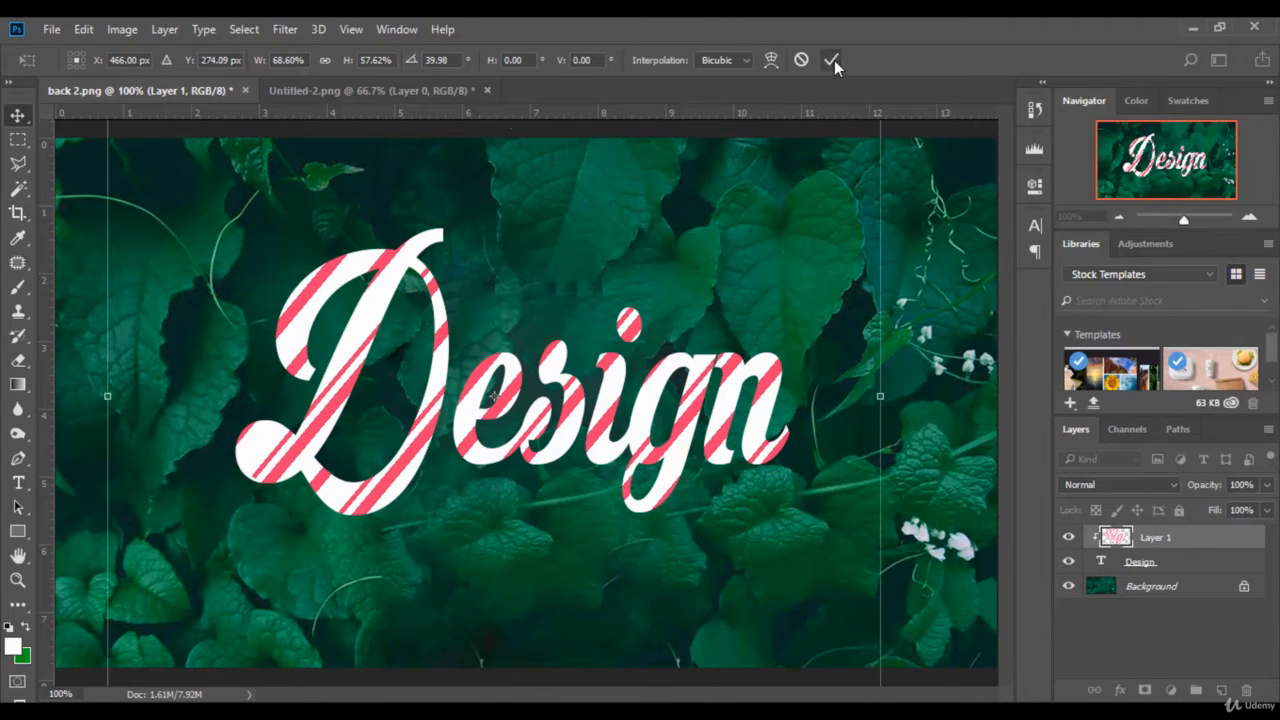
- Add a Bevel & Emboss effect to the Design text layer and set its soften value to 12 px
click(1165, 565)
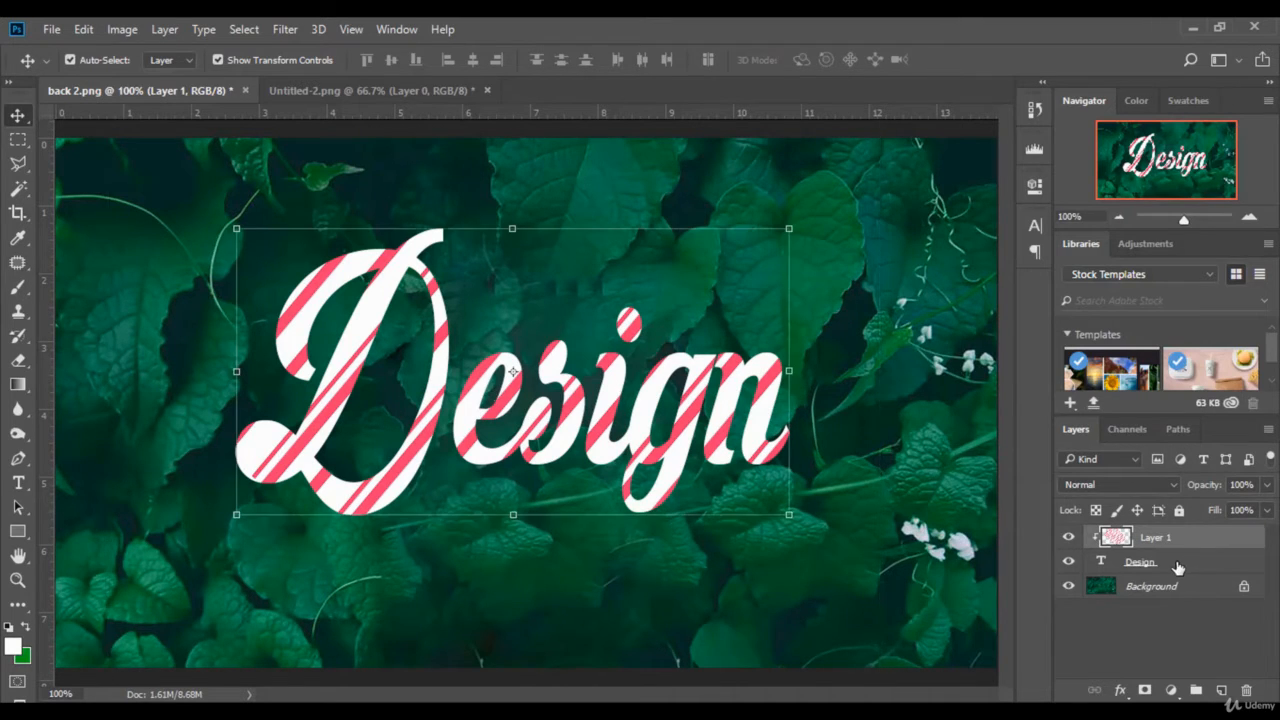
right_click(1165, 565)
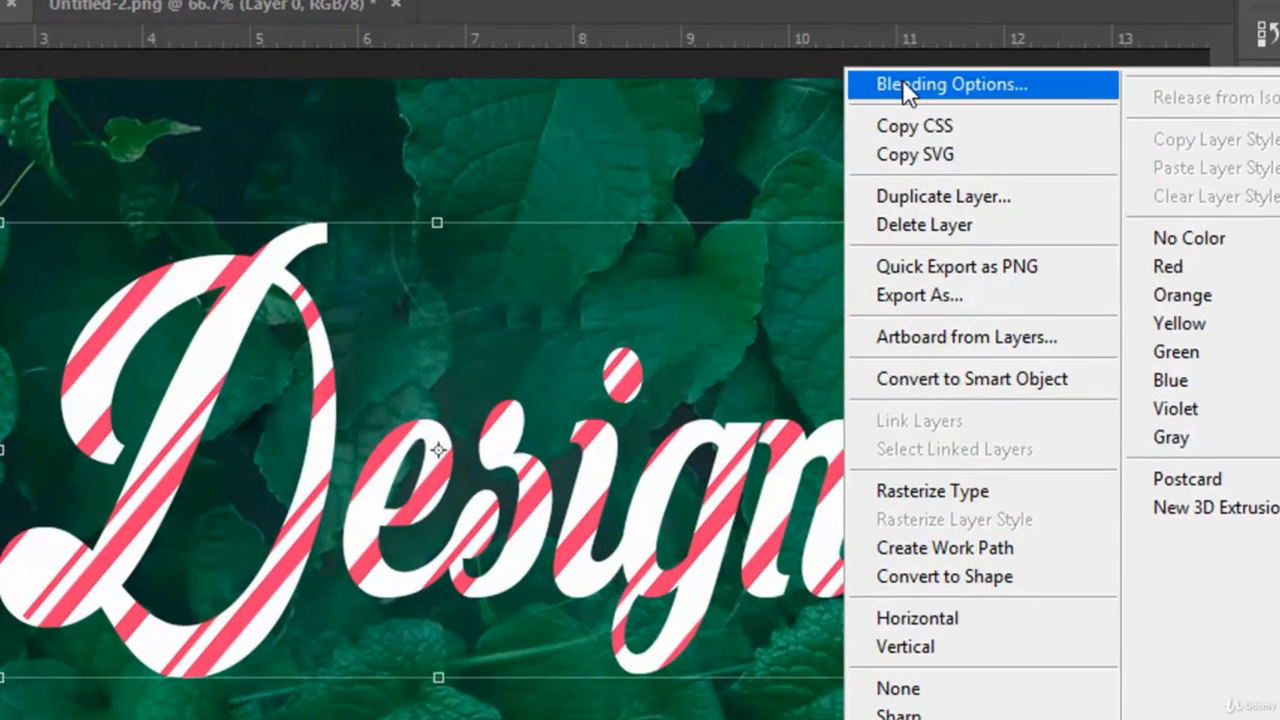
click(902, 84)
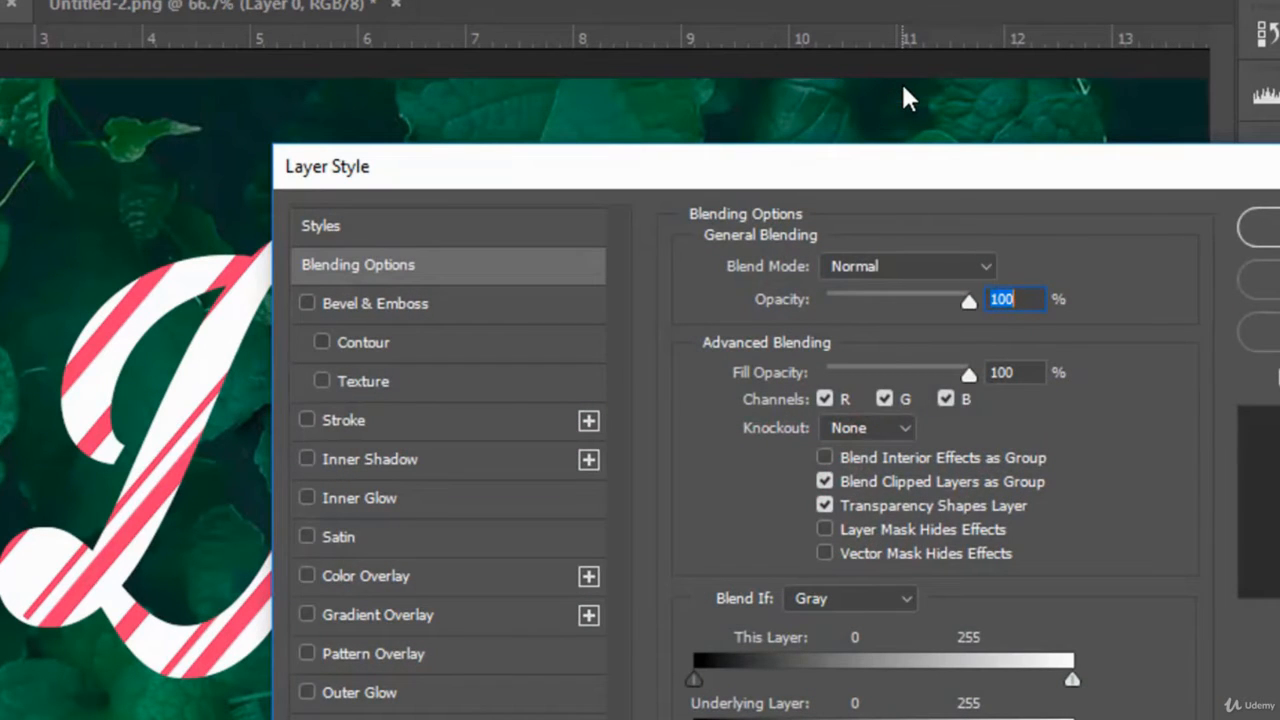
click(312, 302)
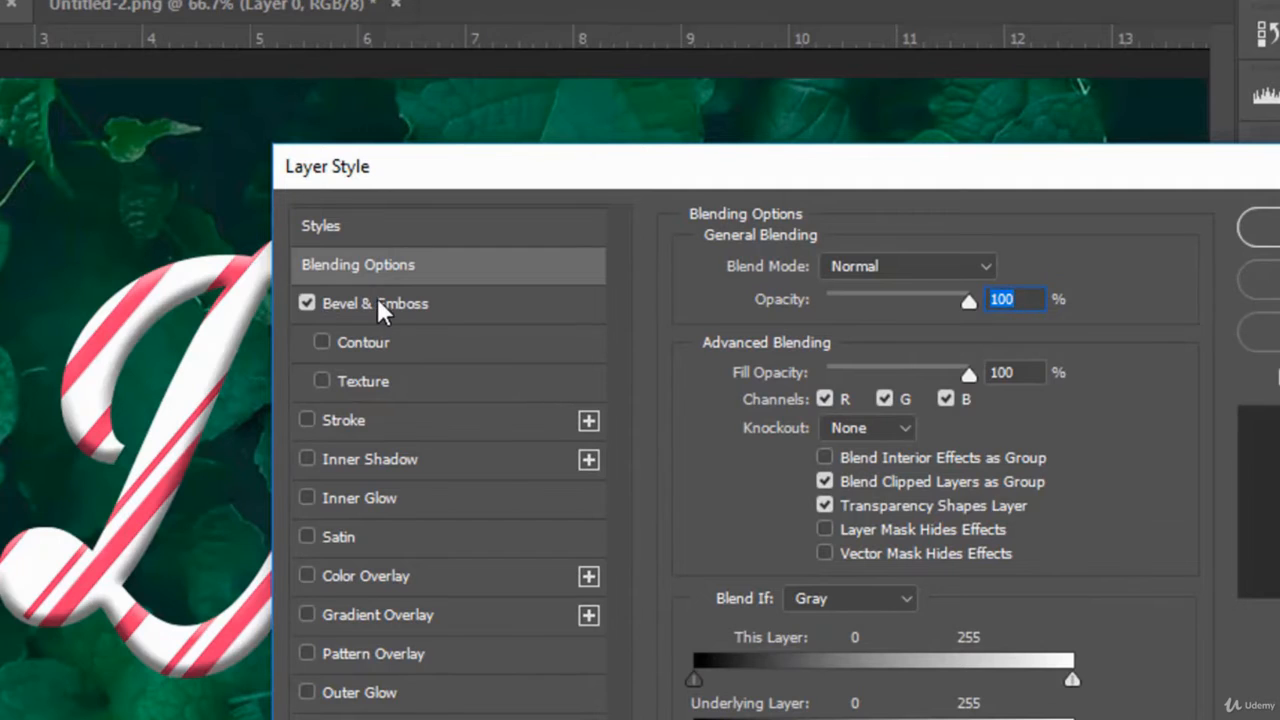
click(380, 300)
drag(452, 163, 774, 34)
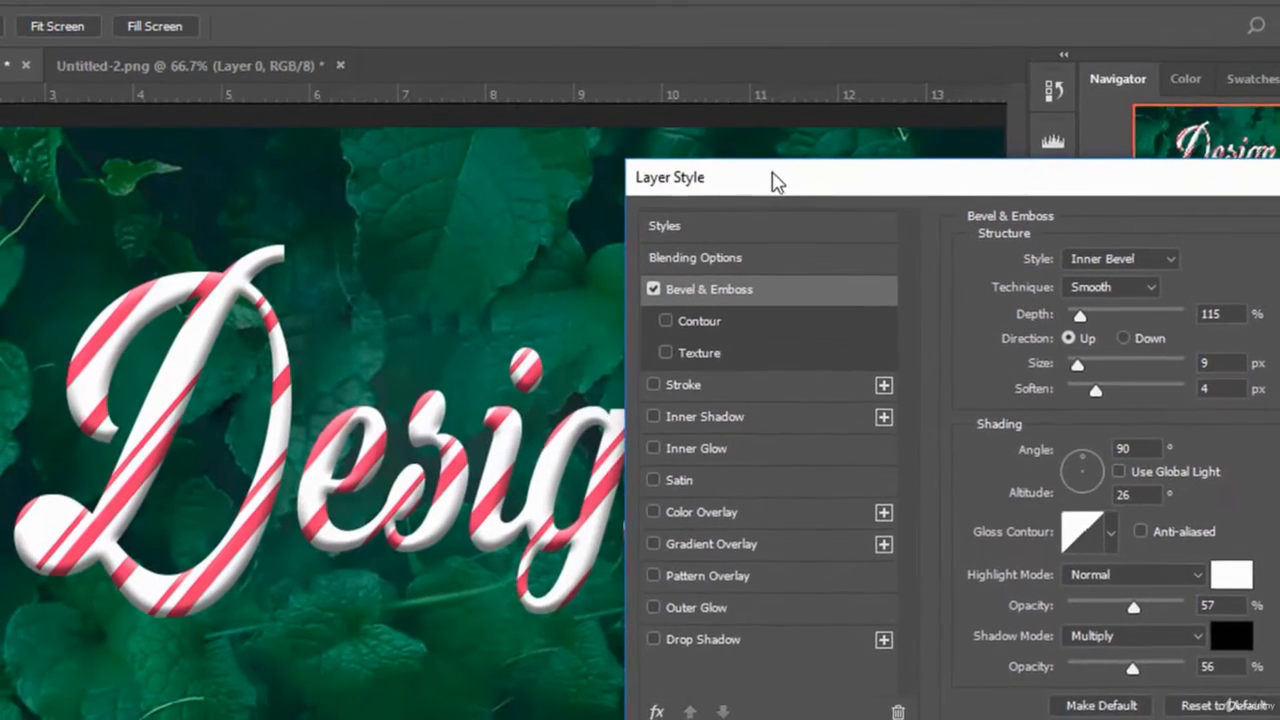
drag(650, 97, 649, 97)
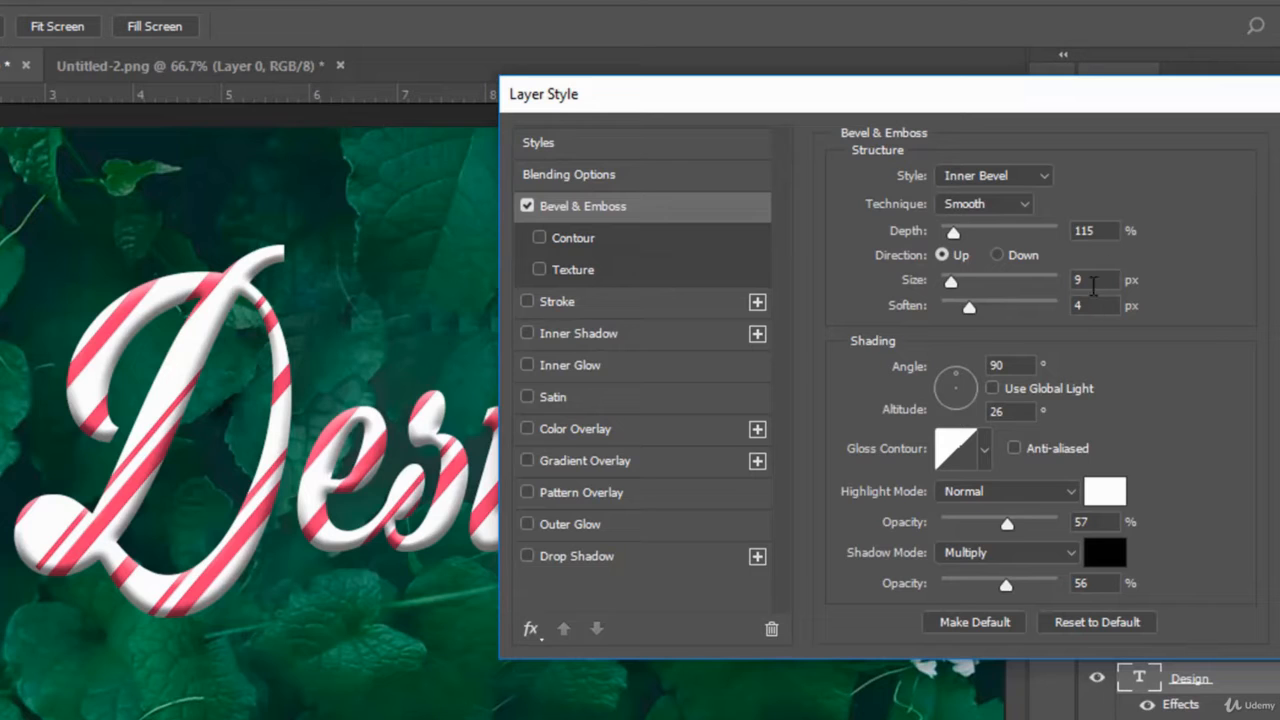
click(1094, 305)
text(12)
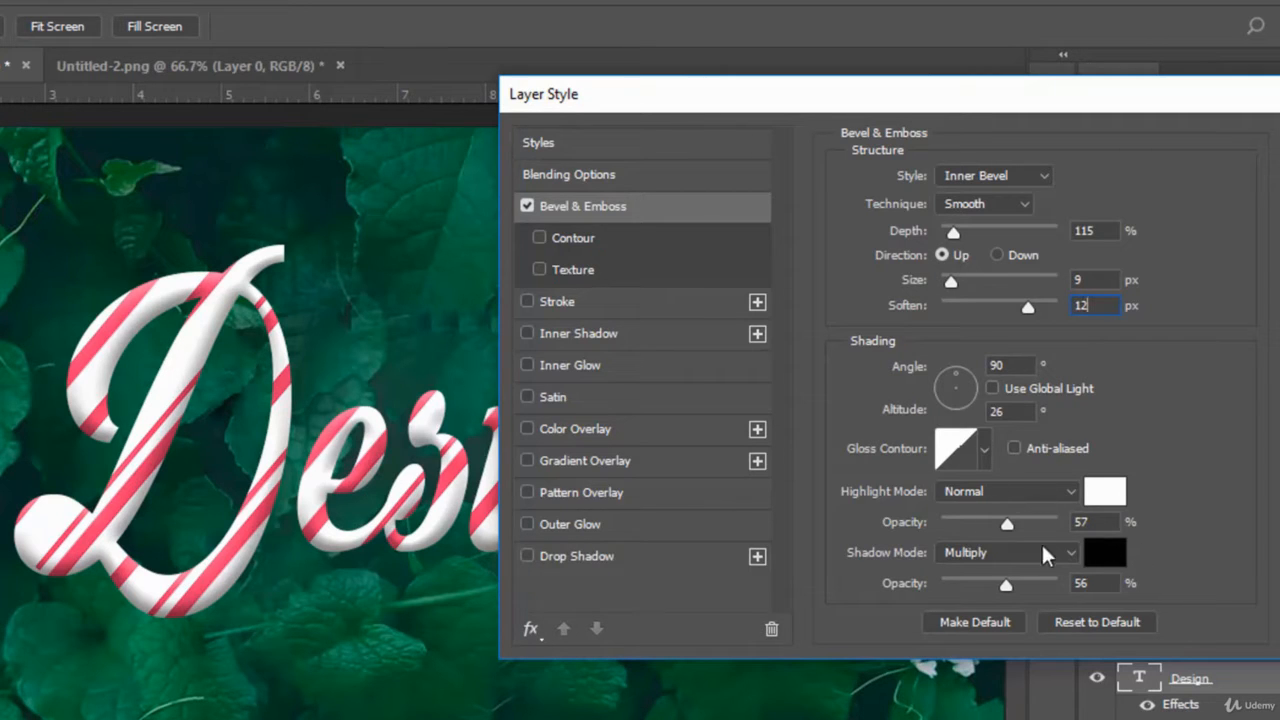
- Try a Bevel & Emboss depth of 553% and return it to 115%
drag(774, 100, 834, 137)
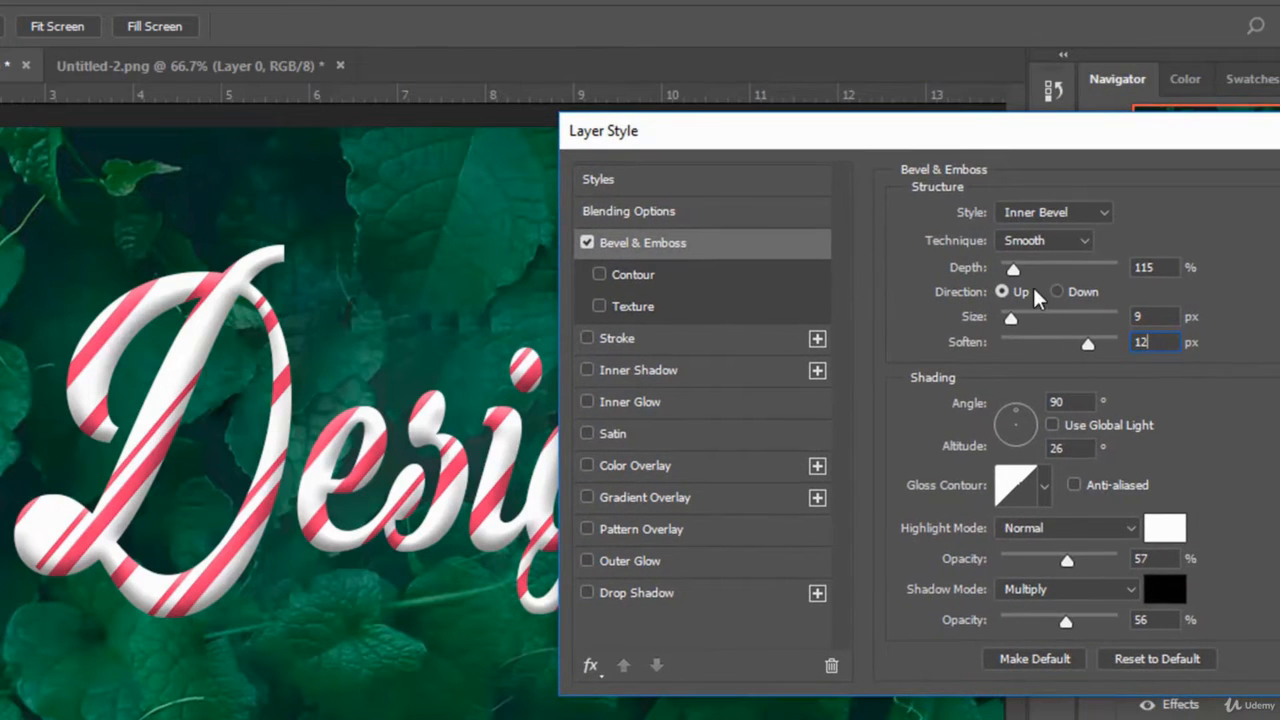
drag(1015, 272, 1066, 284)
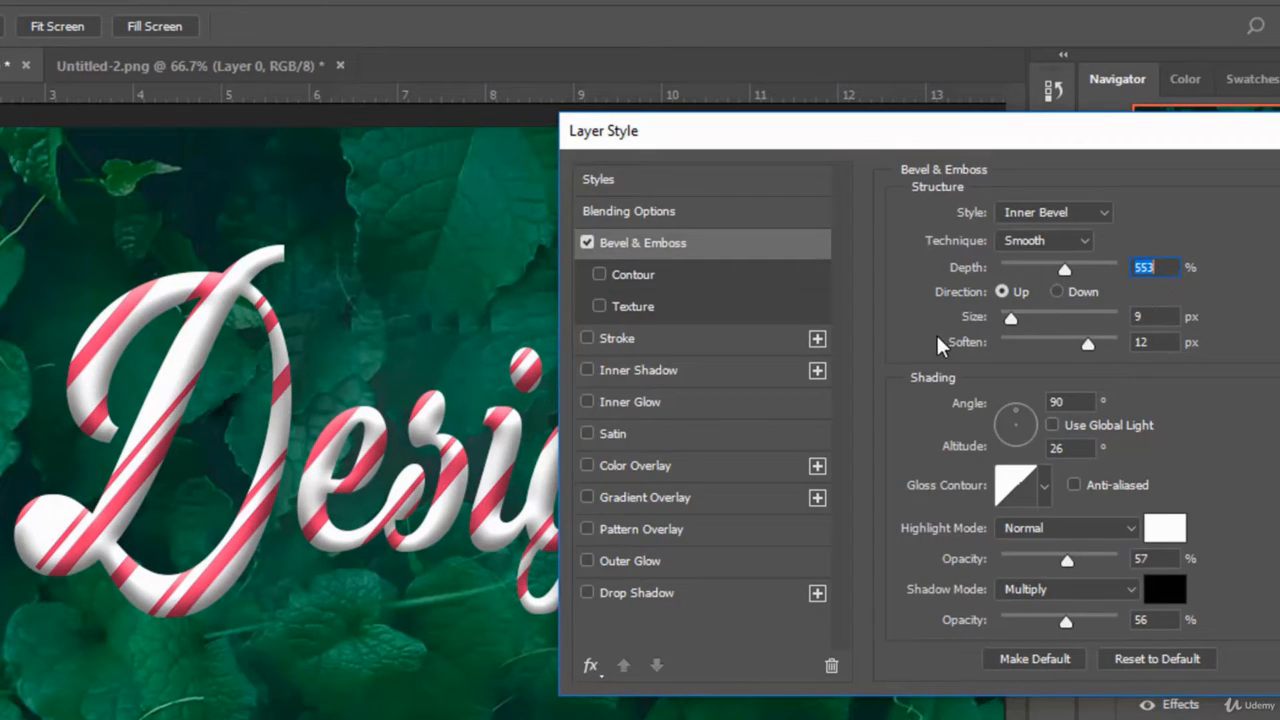
text(115)
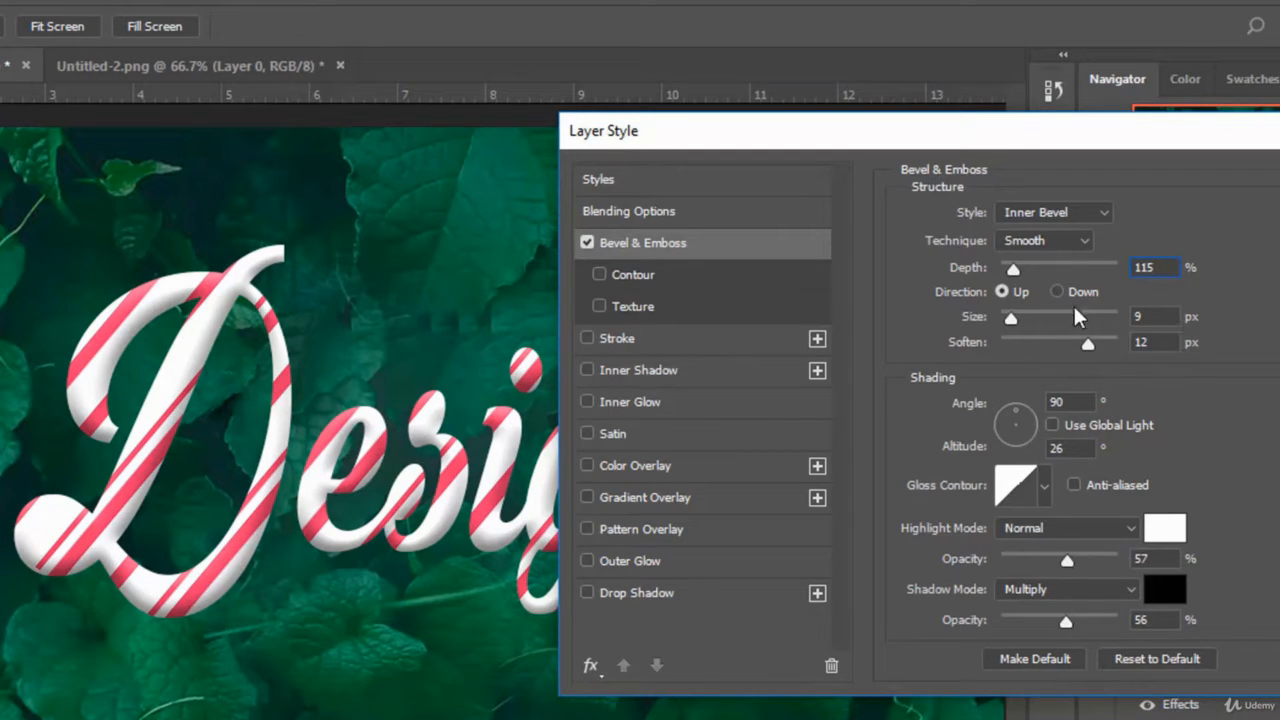
- Add an Inner Shadow to the text with 10% opacity, 13 px distance, 14% choke and 54 px size
drag(1114, 150, 1005, 145)
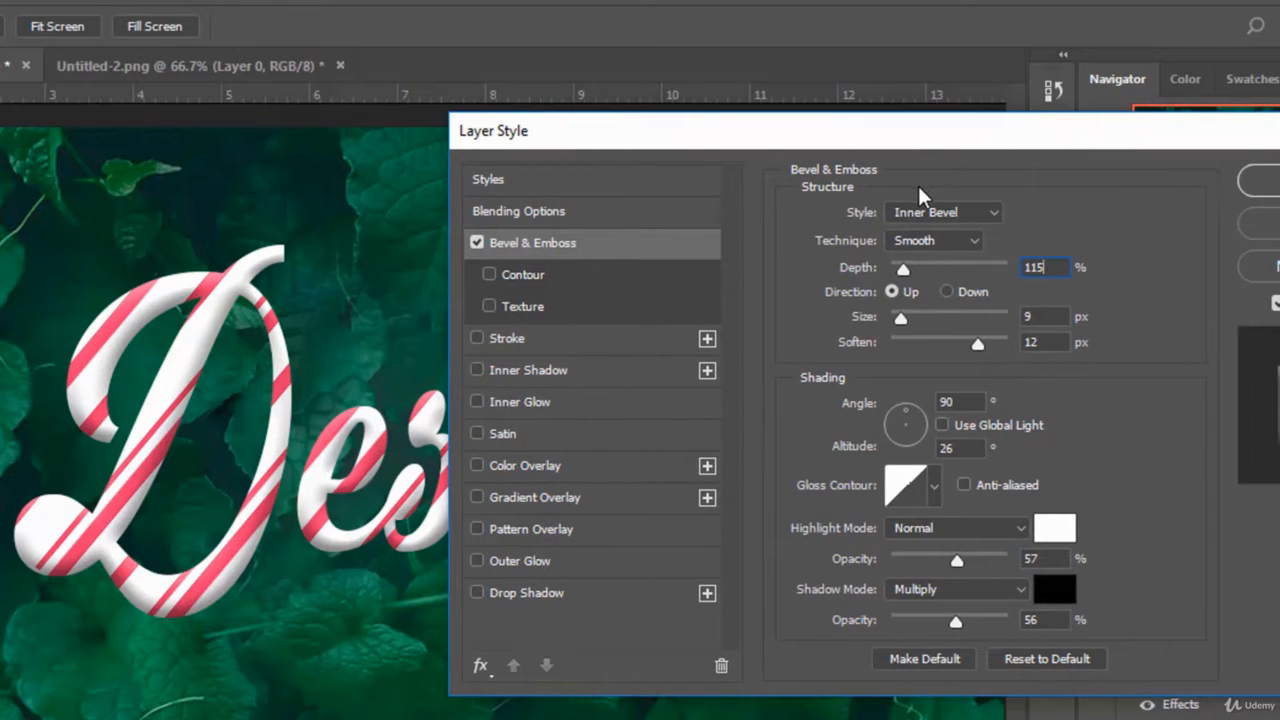
click(510, 372)
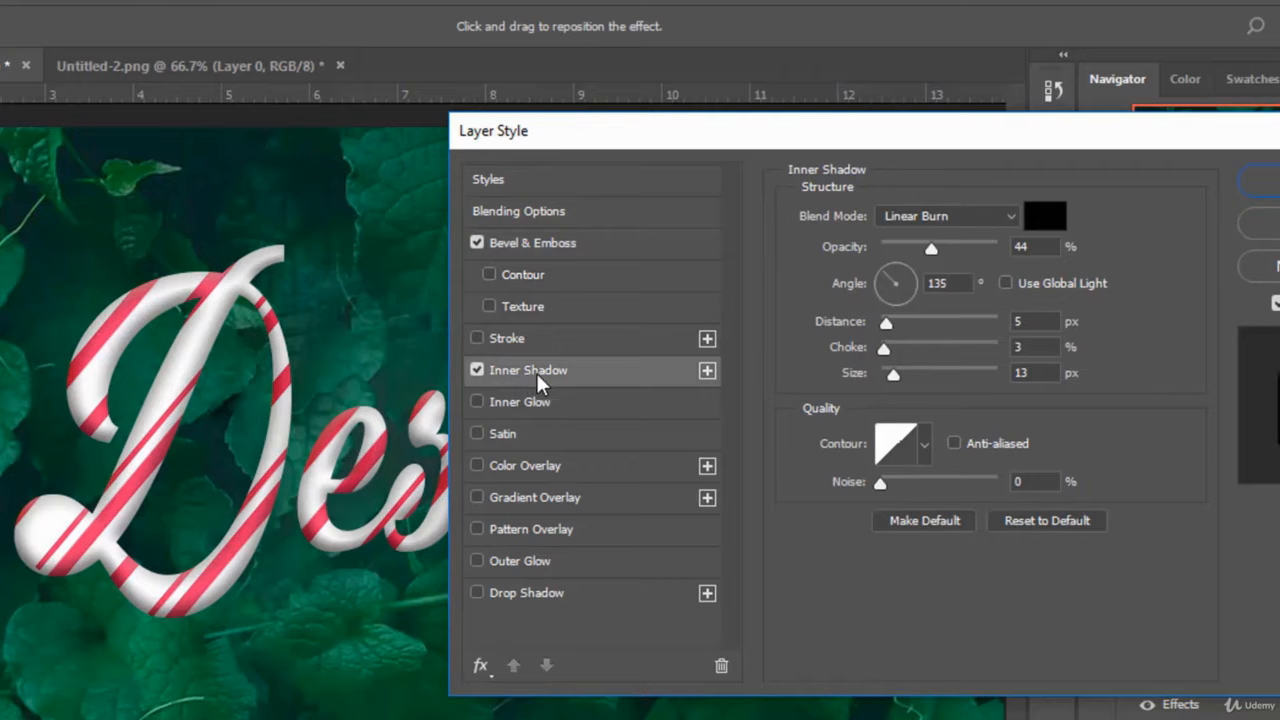
drag(1036, 247, 939, 268)
text(10)
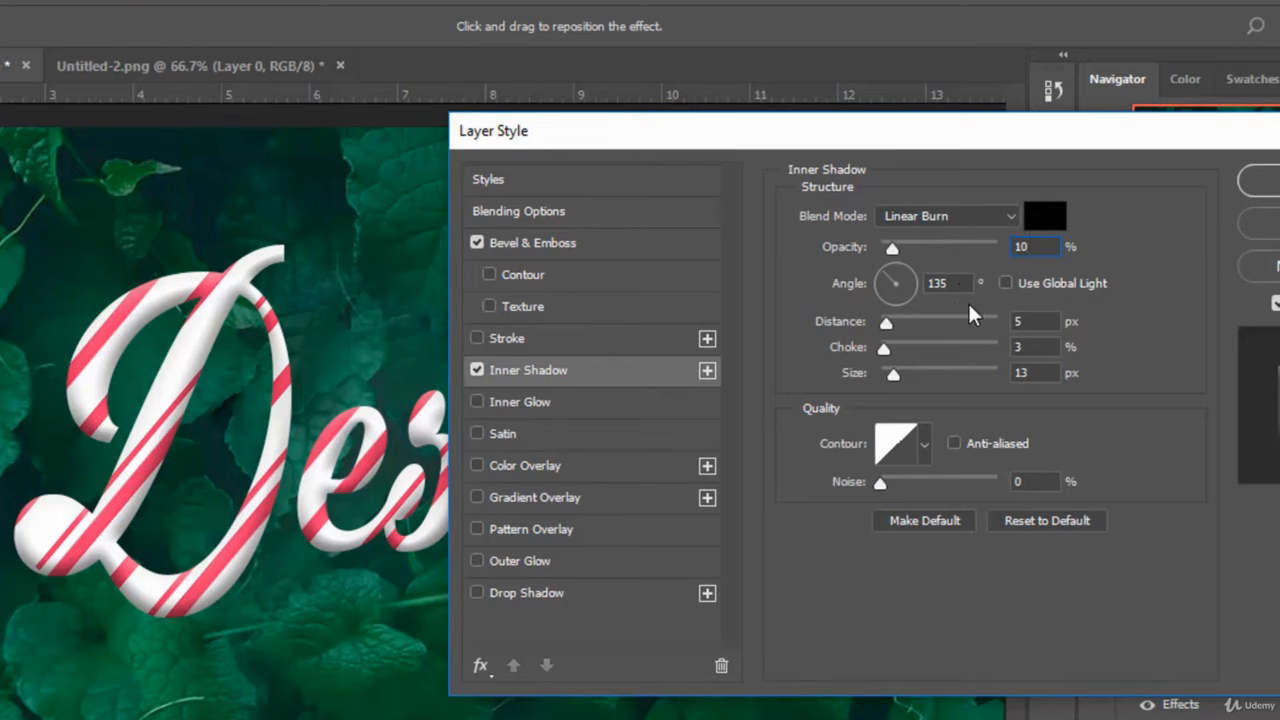
key(Tab)
key(Tab)
text(13)
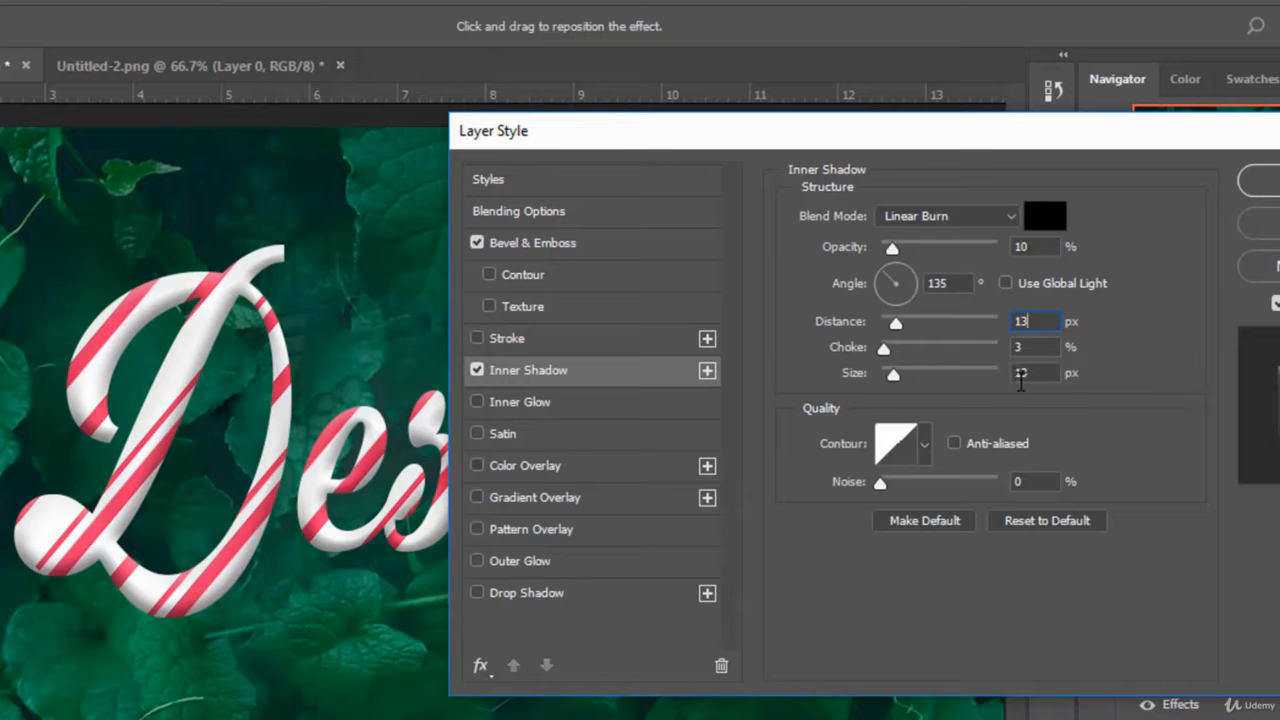
mouse_move(884, 349)
mouse_down()
mouse_move(916, 353)
mouse_move(895, 354)
mouse_up()
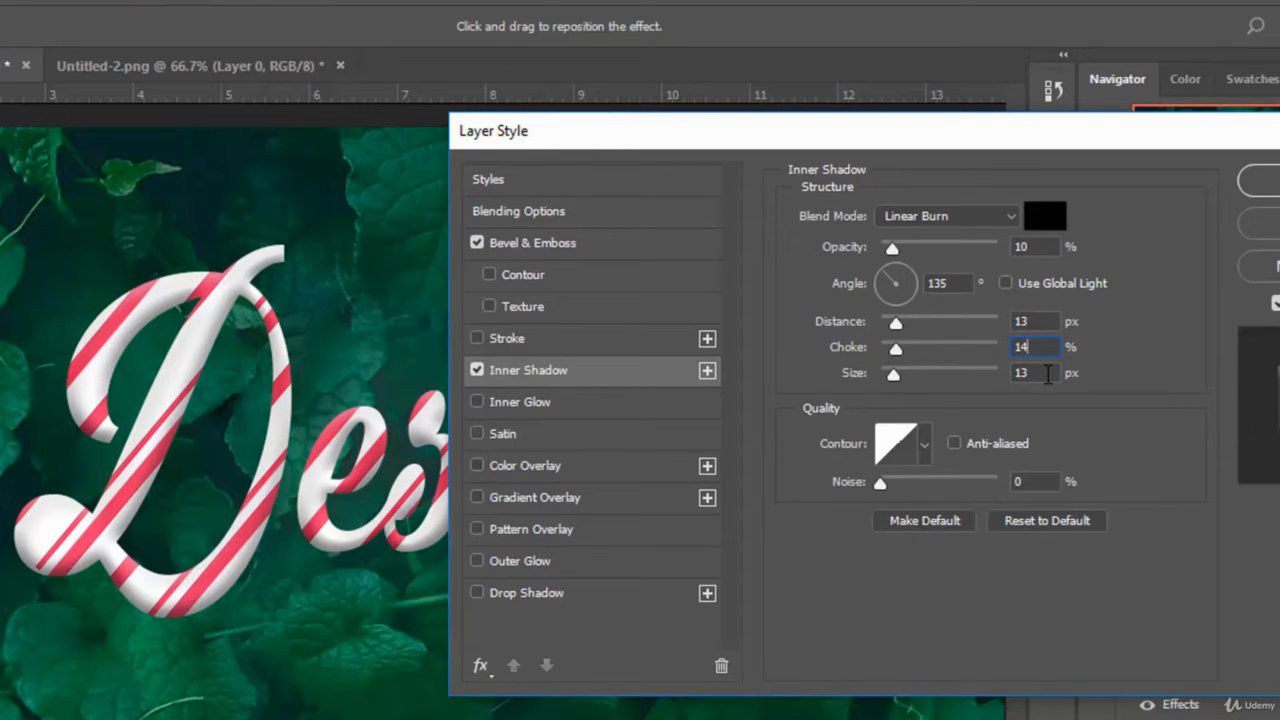
click(1047, 374)
text(54)
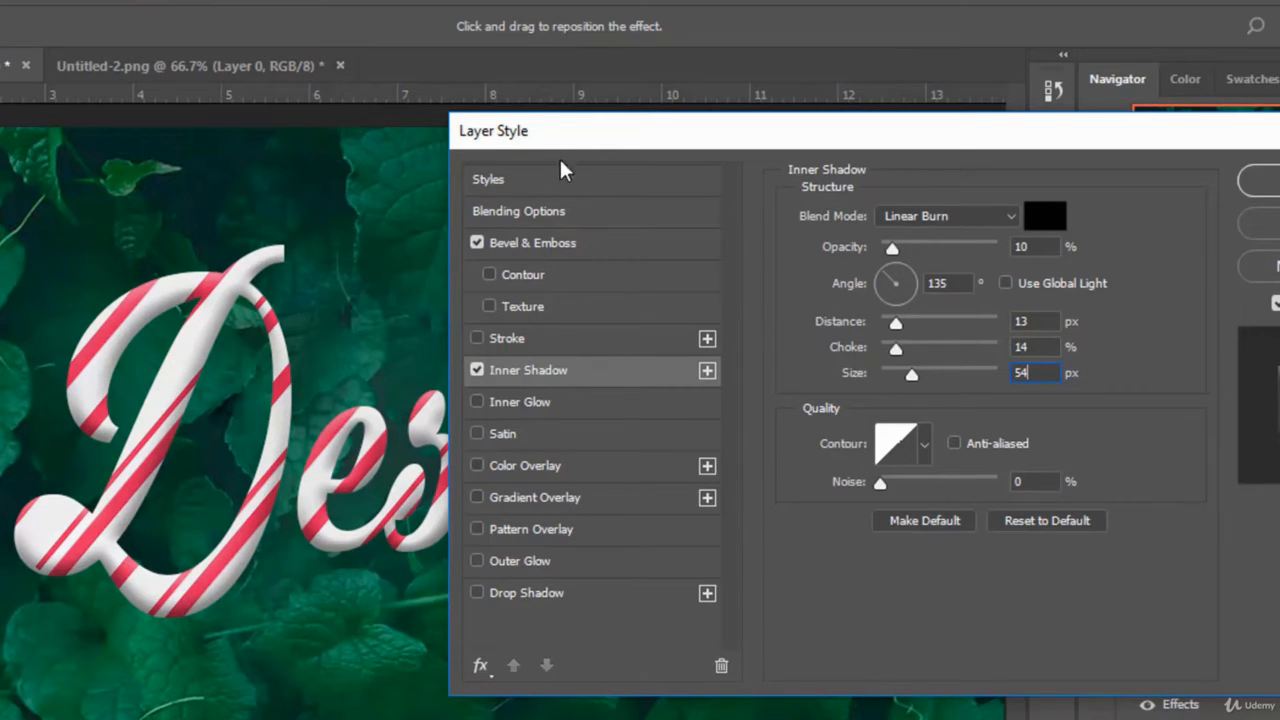
- Add a Drop Shadow to the text and set its color to black (000000)
drag(561, 135, 802, 162)
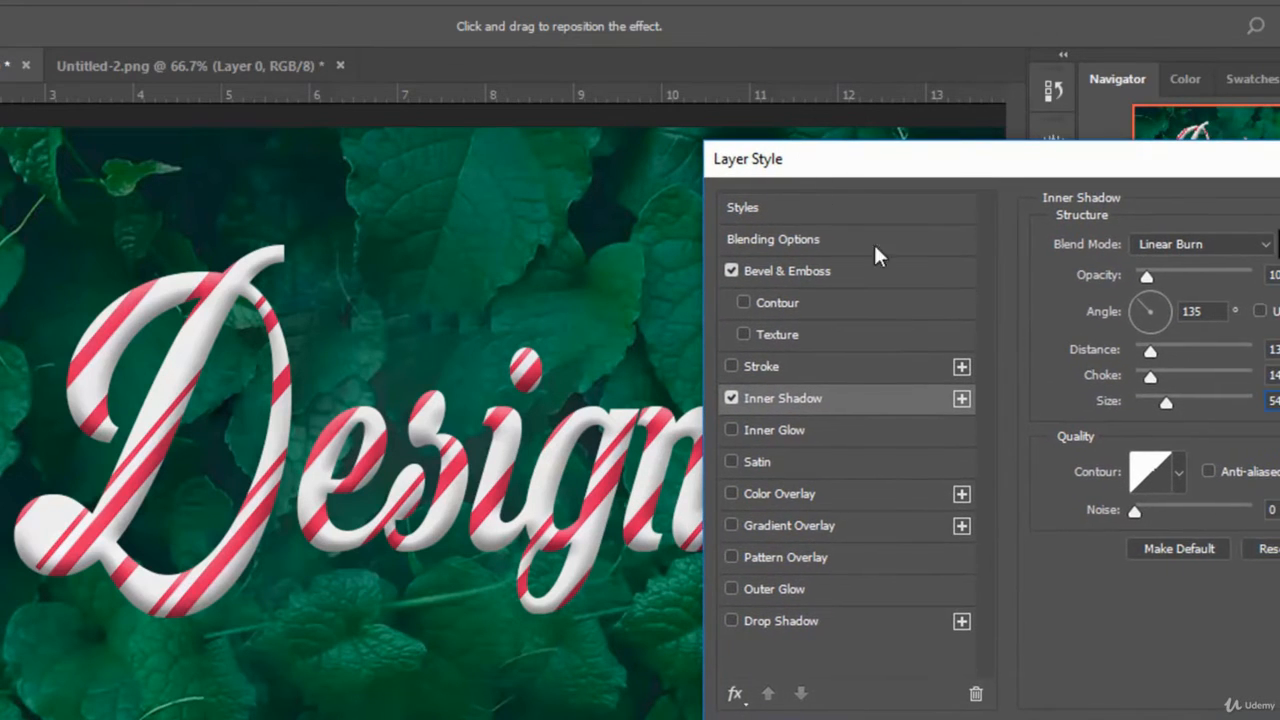
click(778, 620)
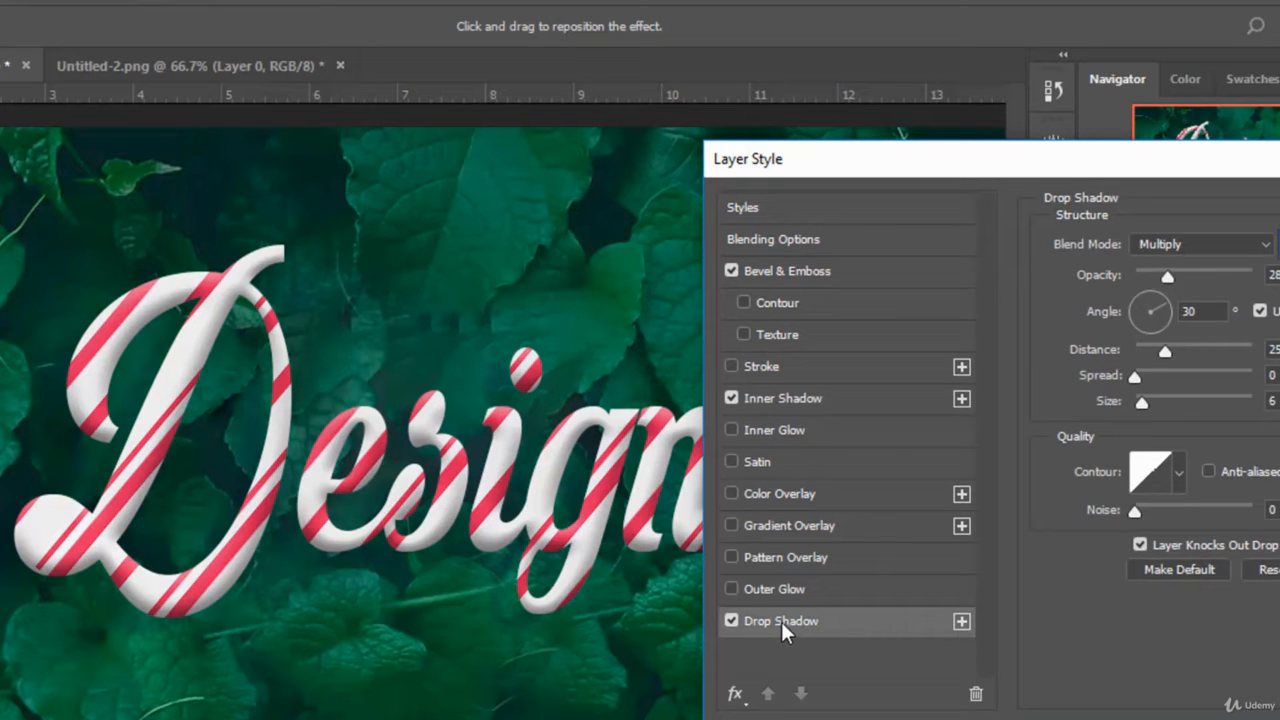
click(1276, 244)
click(732, 690)
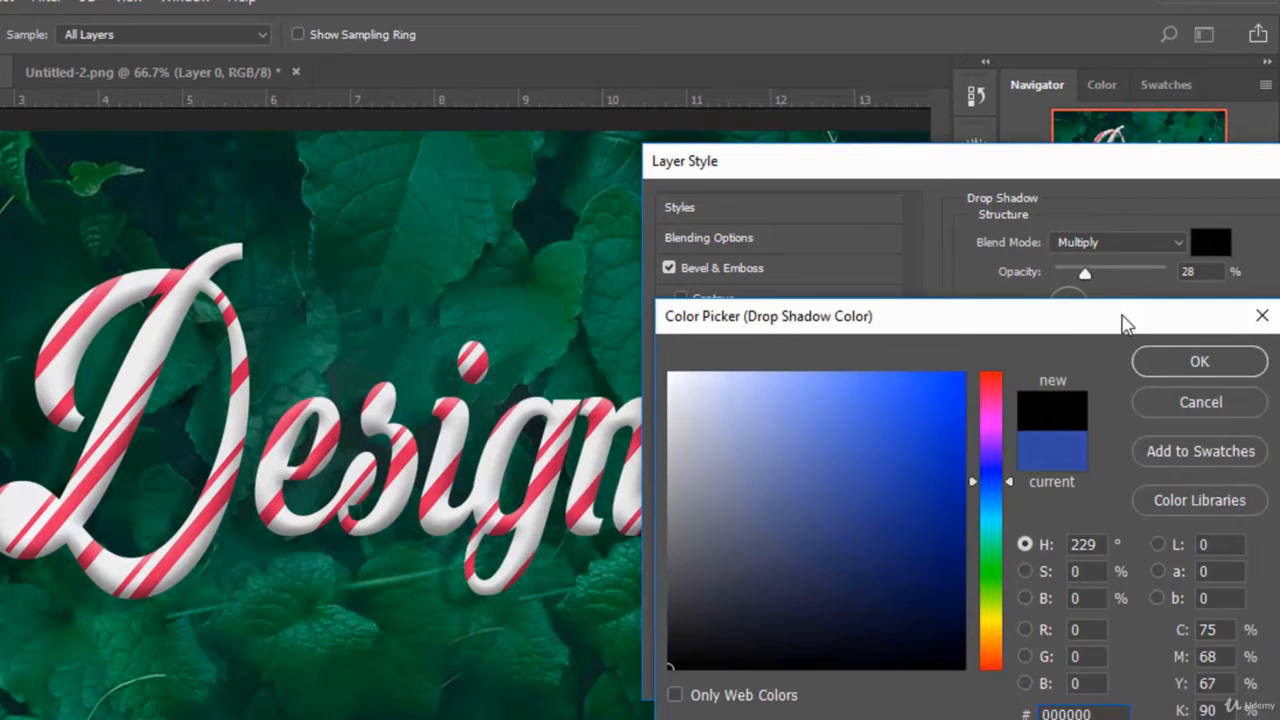
drag(1207, 326, 1041, 328)
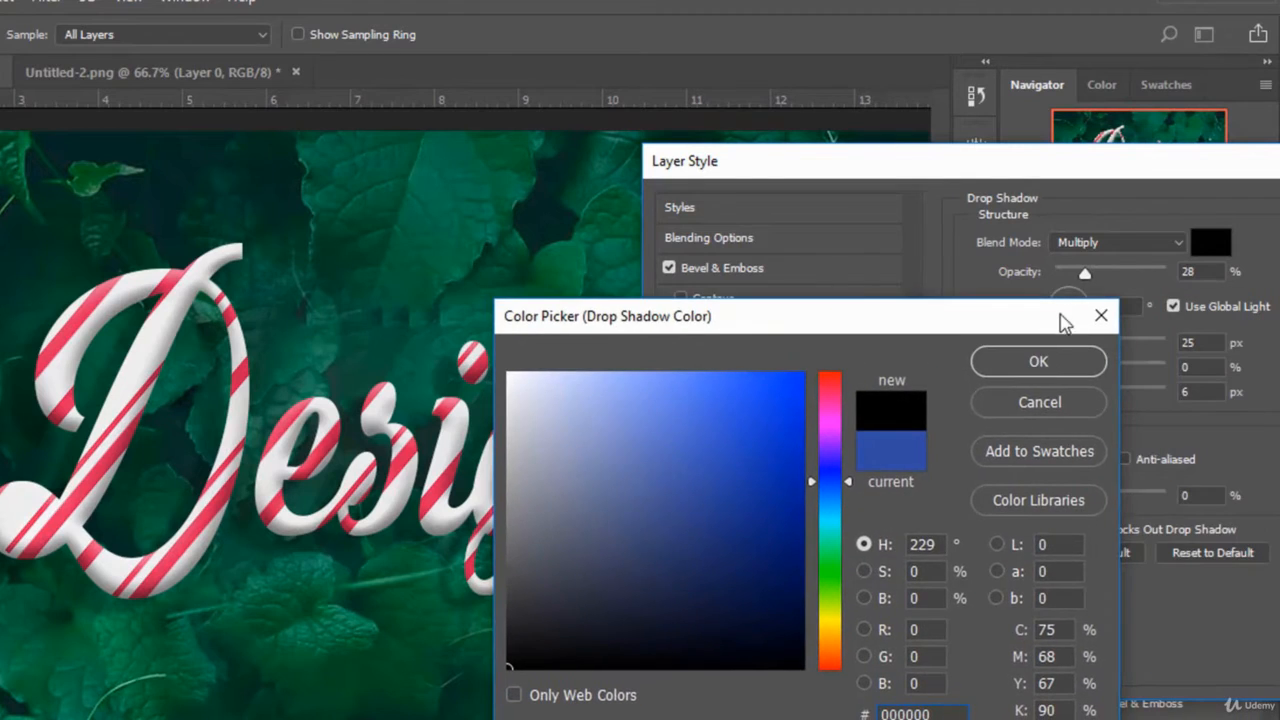
click(1042, 364)
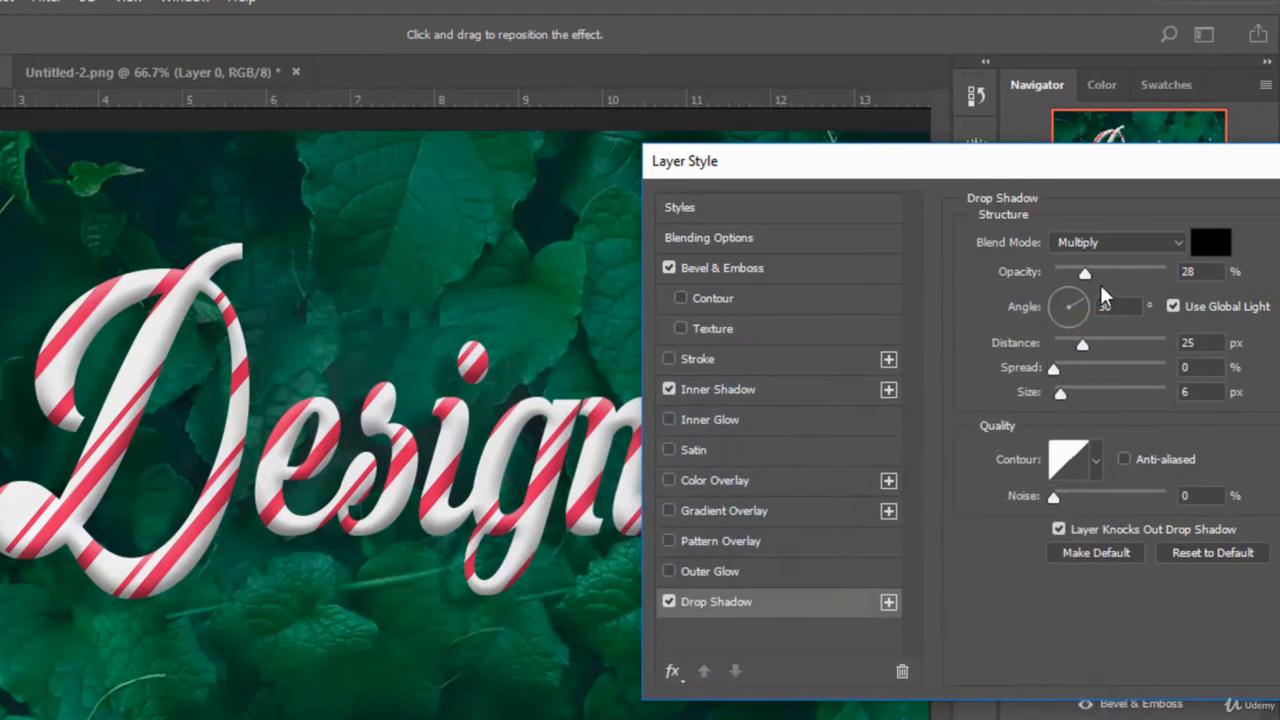
- Set the drop shadow to 24% opacity, 40 px distance, 24% spread and 16 px size
drag(1080, 276, 1086, 274)
drag(1082, 344, 1102, 356)
text(40)
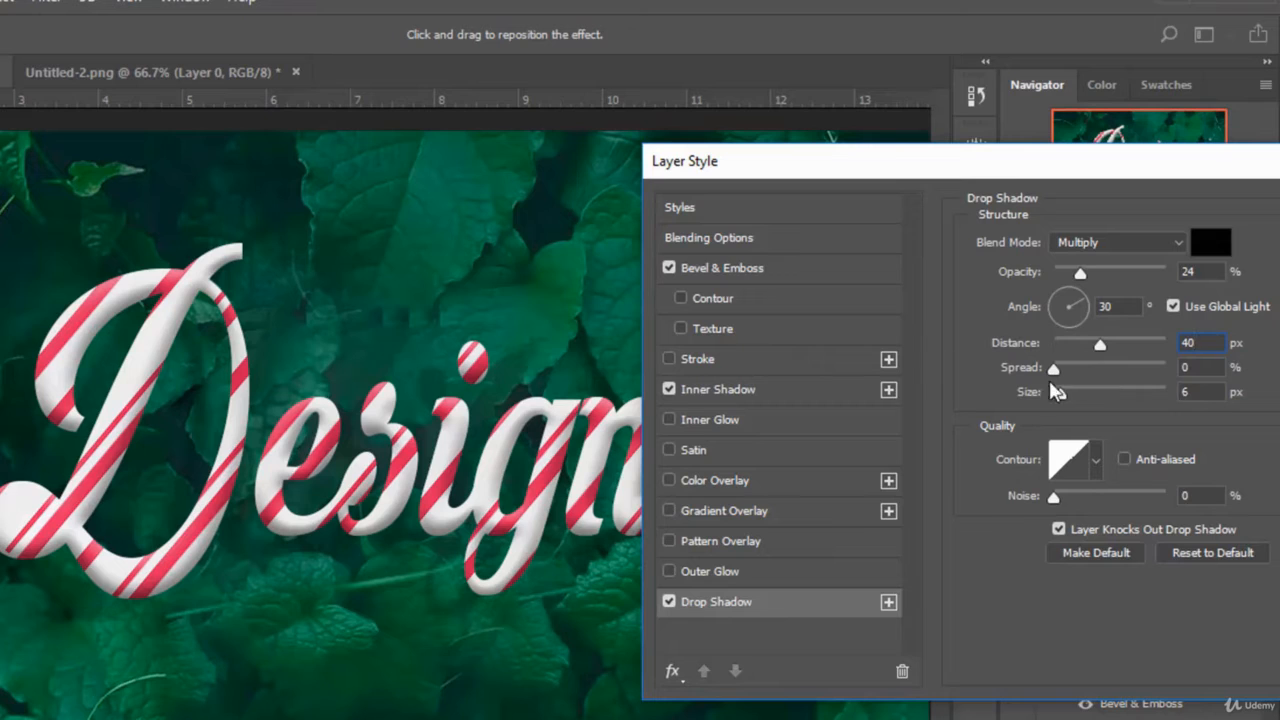
drag(1053, 368, 1076, 383)
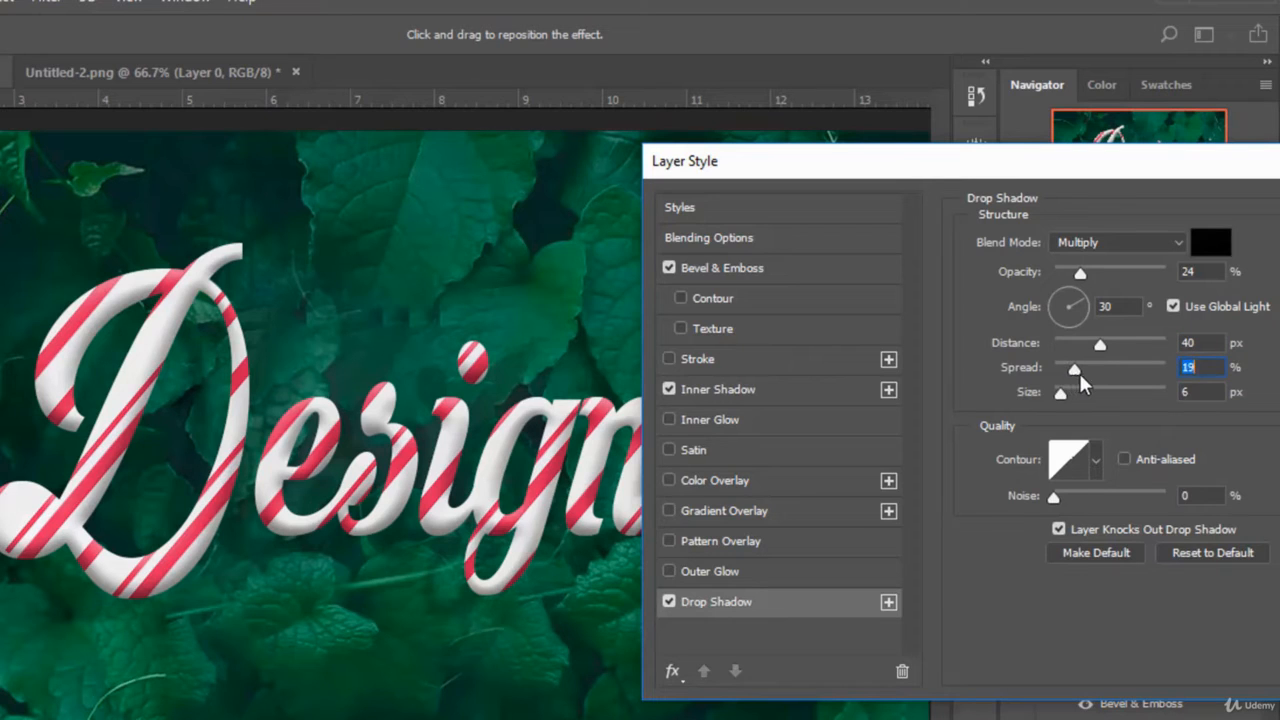
text(24)
key(Tab)
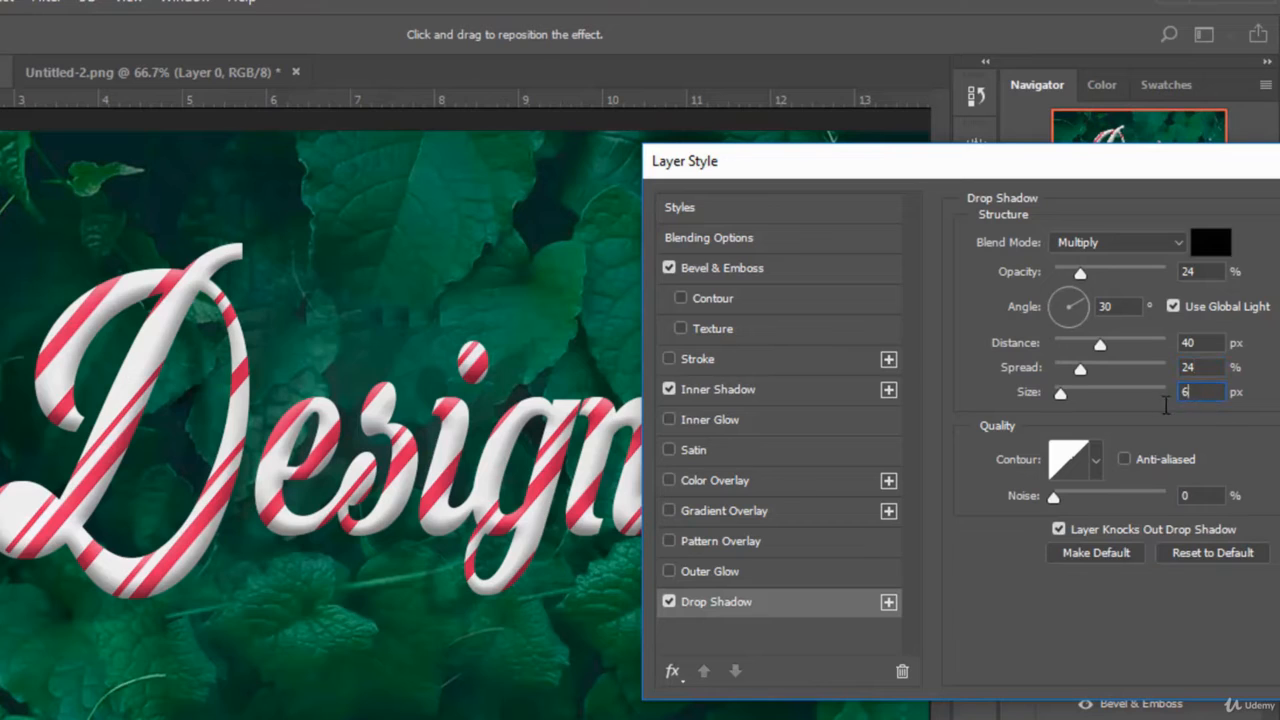
text(16)
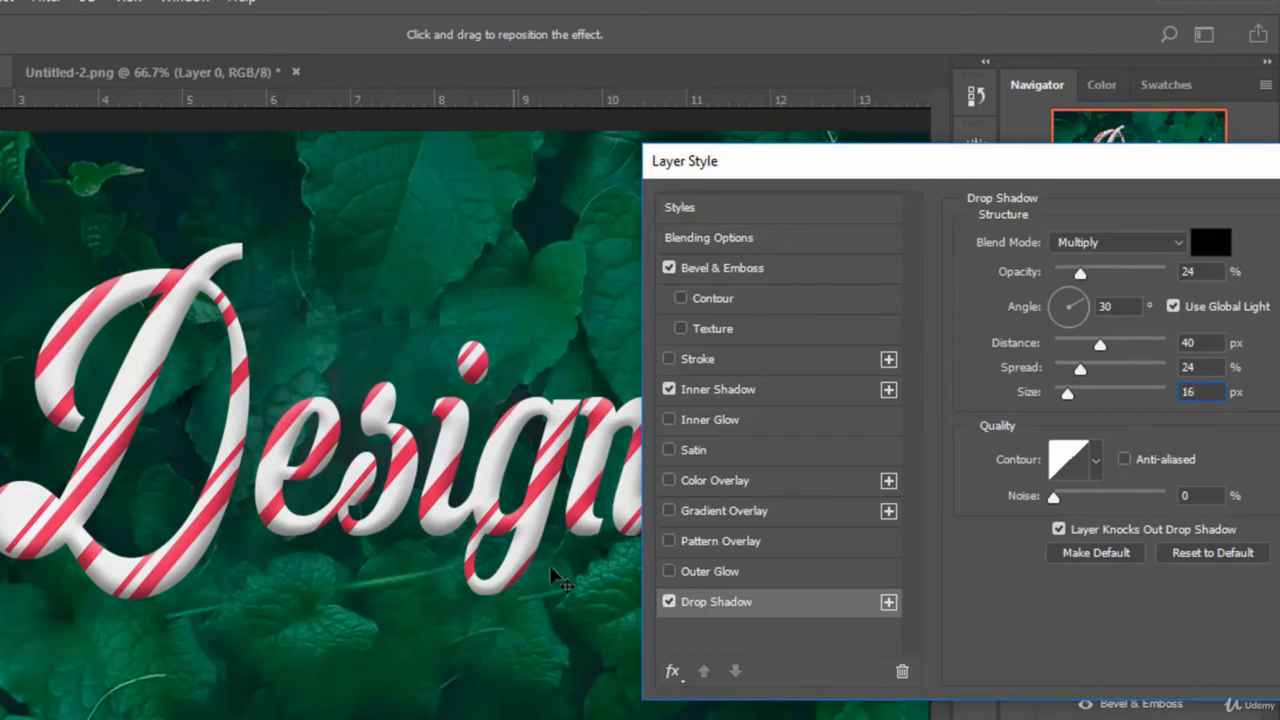
- Apply the layer style and collapse the effects list of the Design text layer
drag(943, 171, 486, 127)
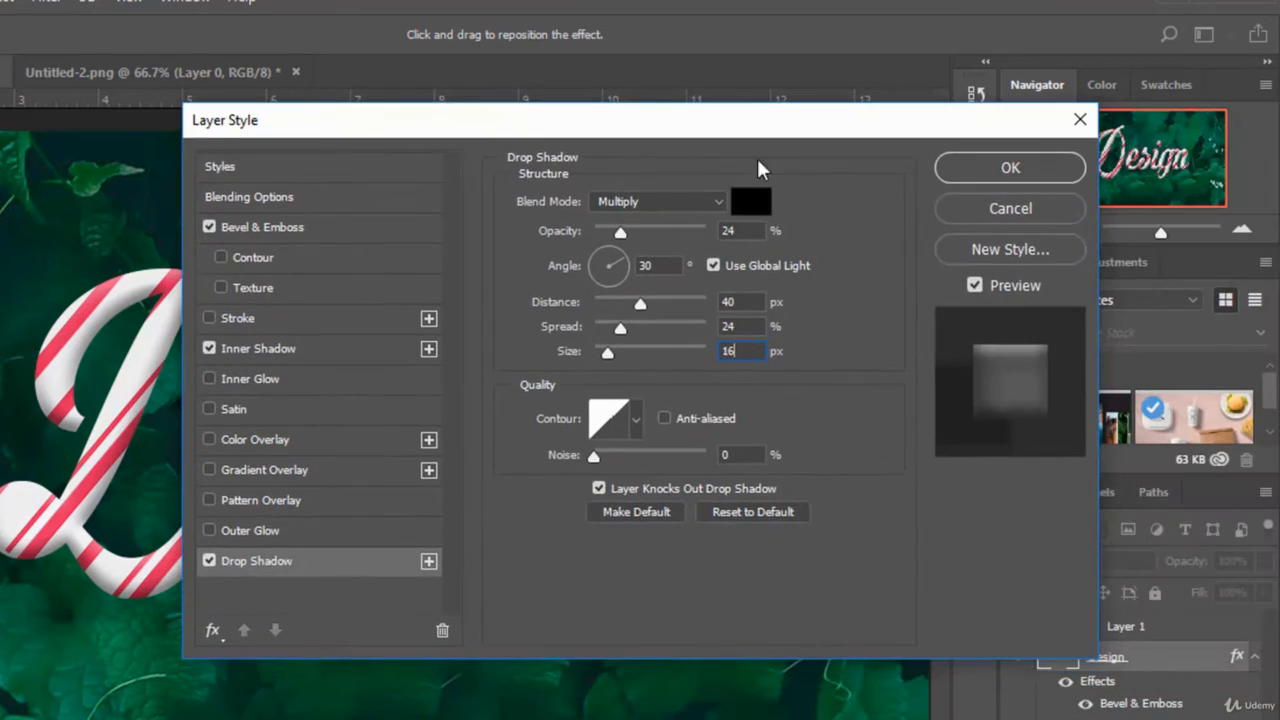
click(1030, 166)
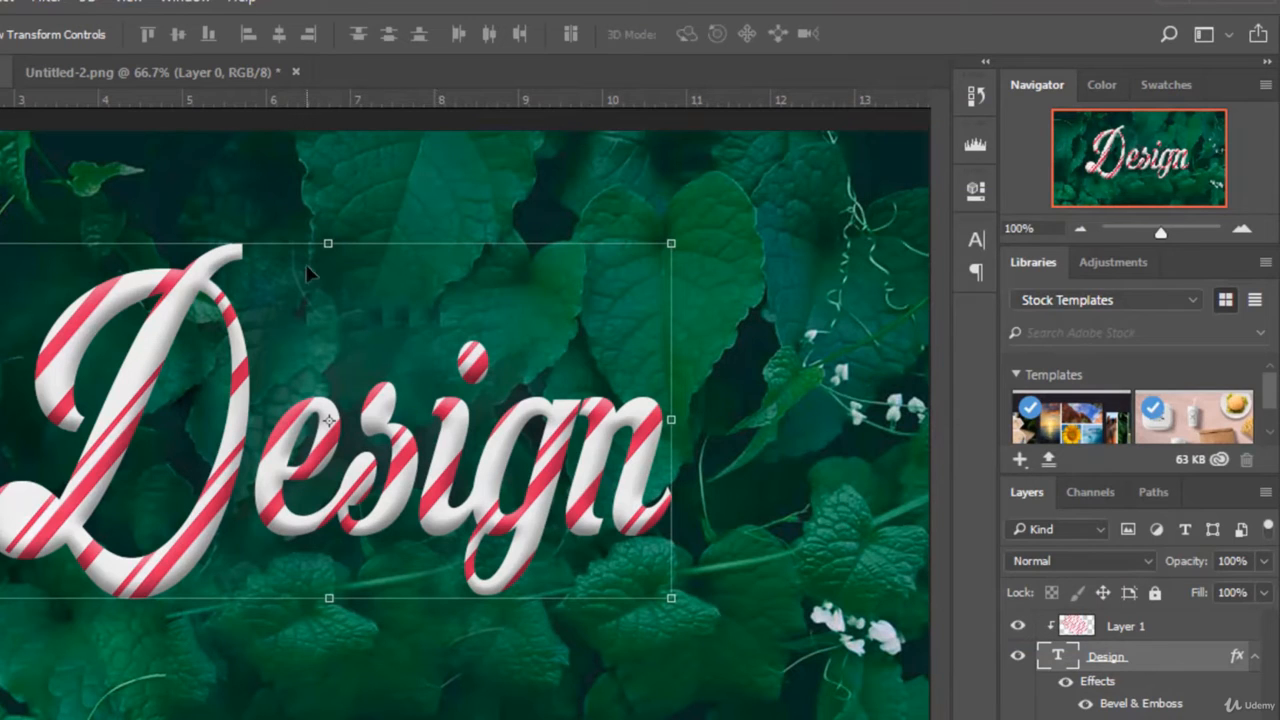
click(1255, 656)
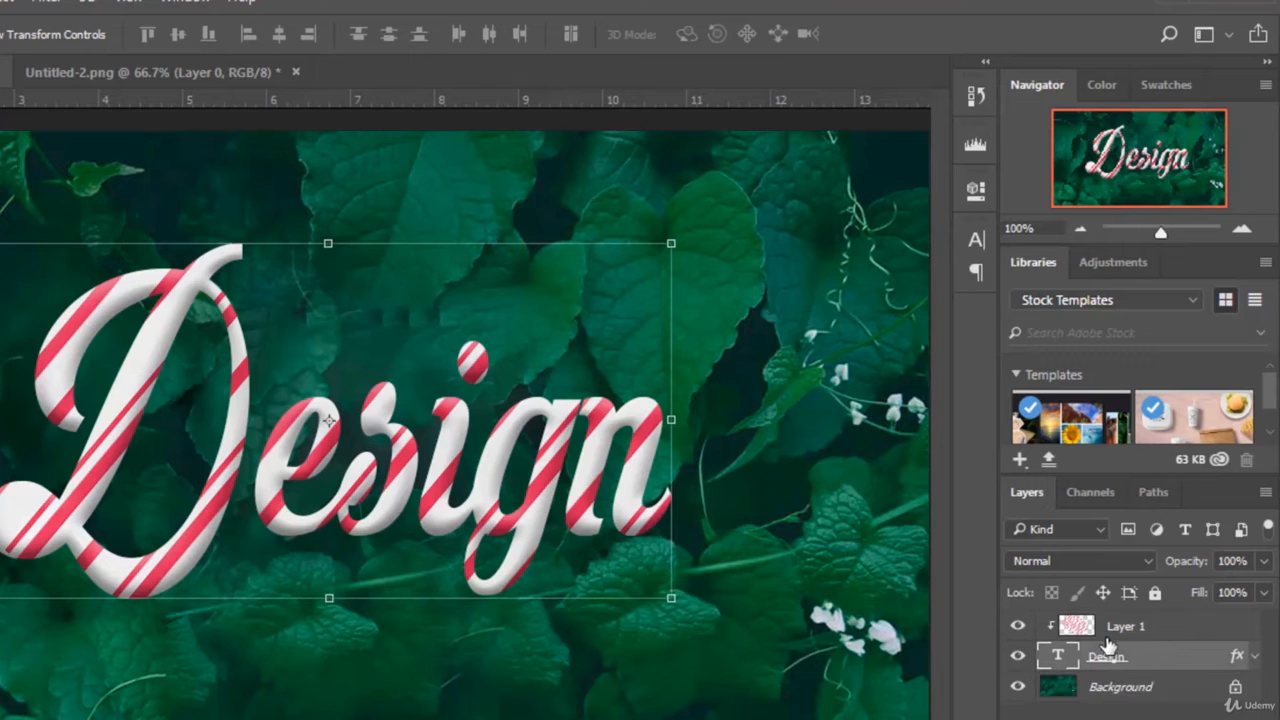
- Group Layer 1 and the Design text layer together, and check the group's contents
click(1174, 631)
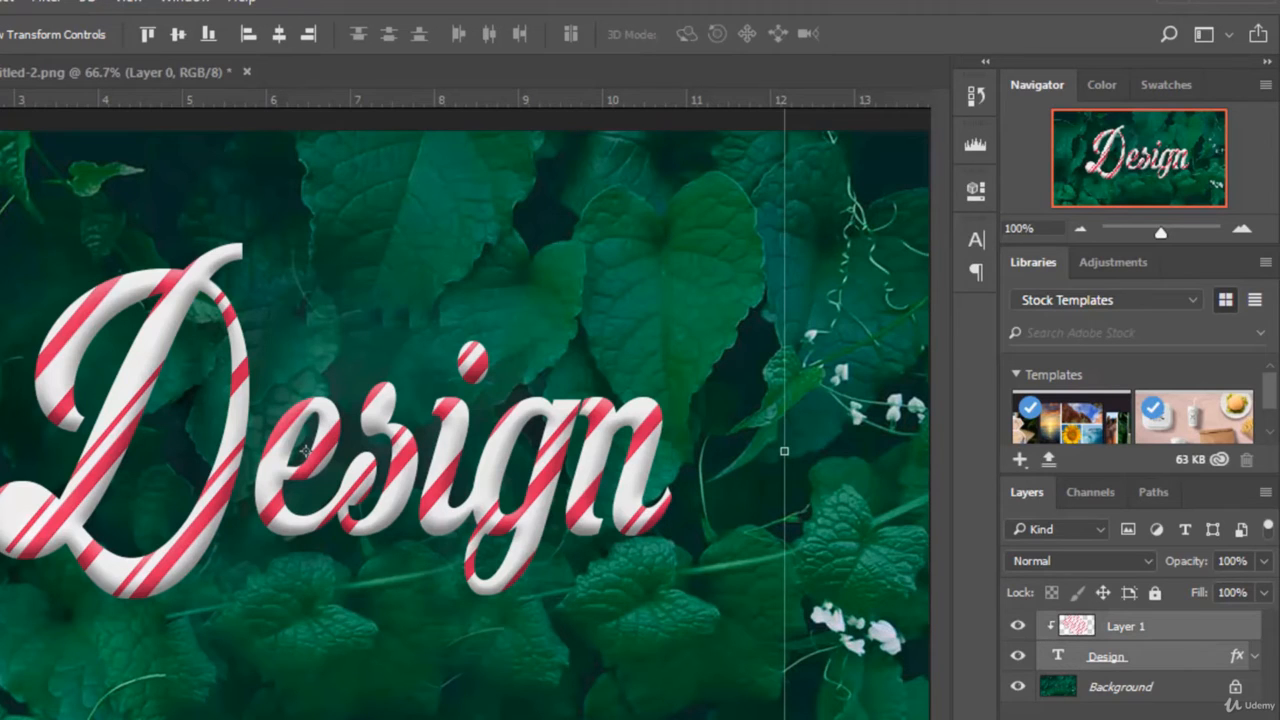
key(ctrl+g)
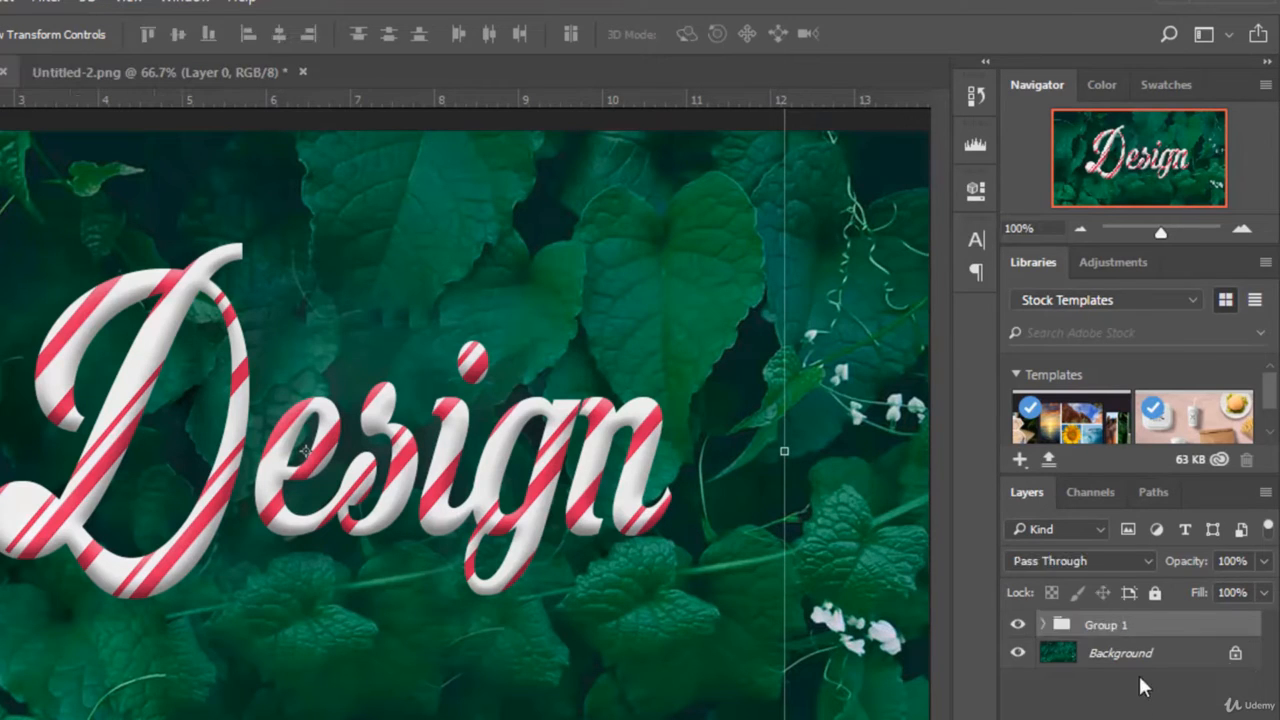
click(1043, 625)
click(1043, 626)
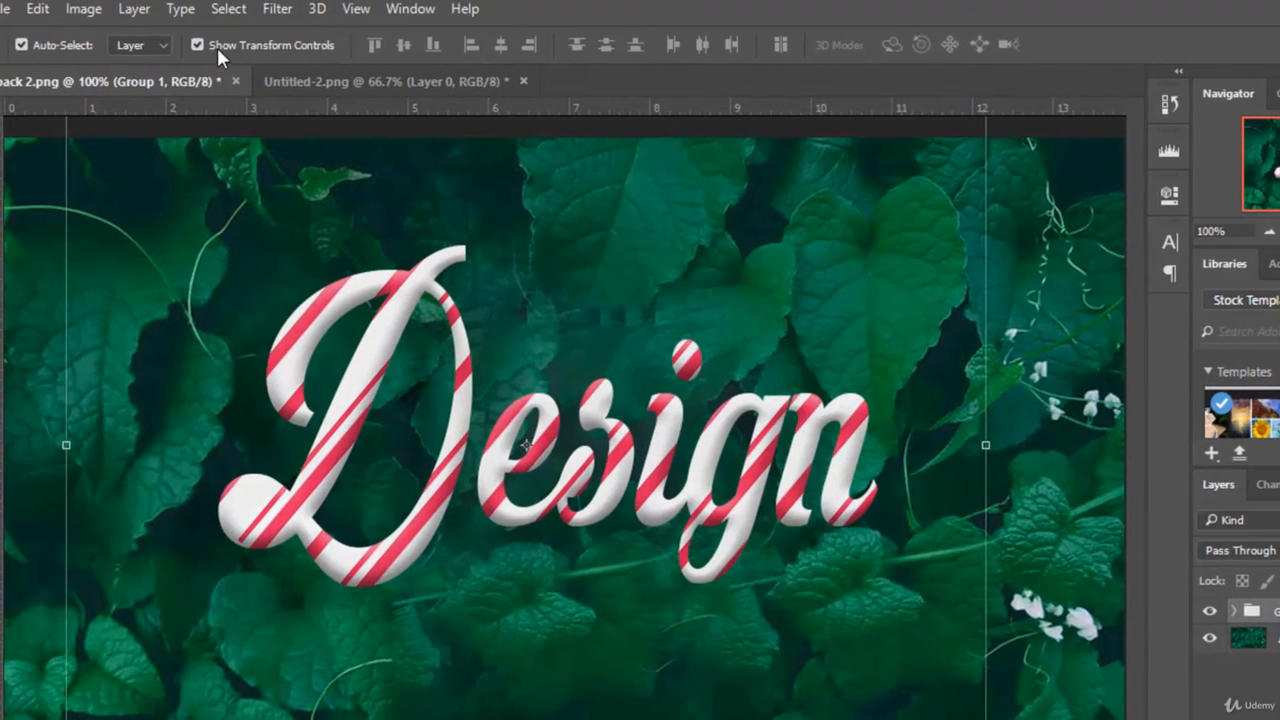
- Rotate the text group to about -10.84° and shift it to about X 407 px, Y 281.5 px
click(217, 47)
click(221, 47)
drag(1003, 444, 1000, 352)
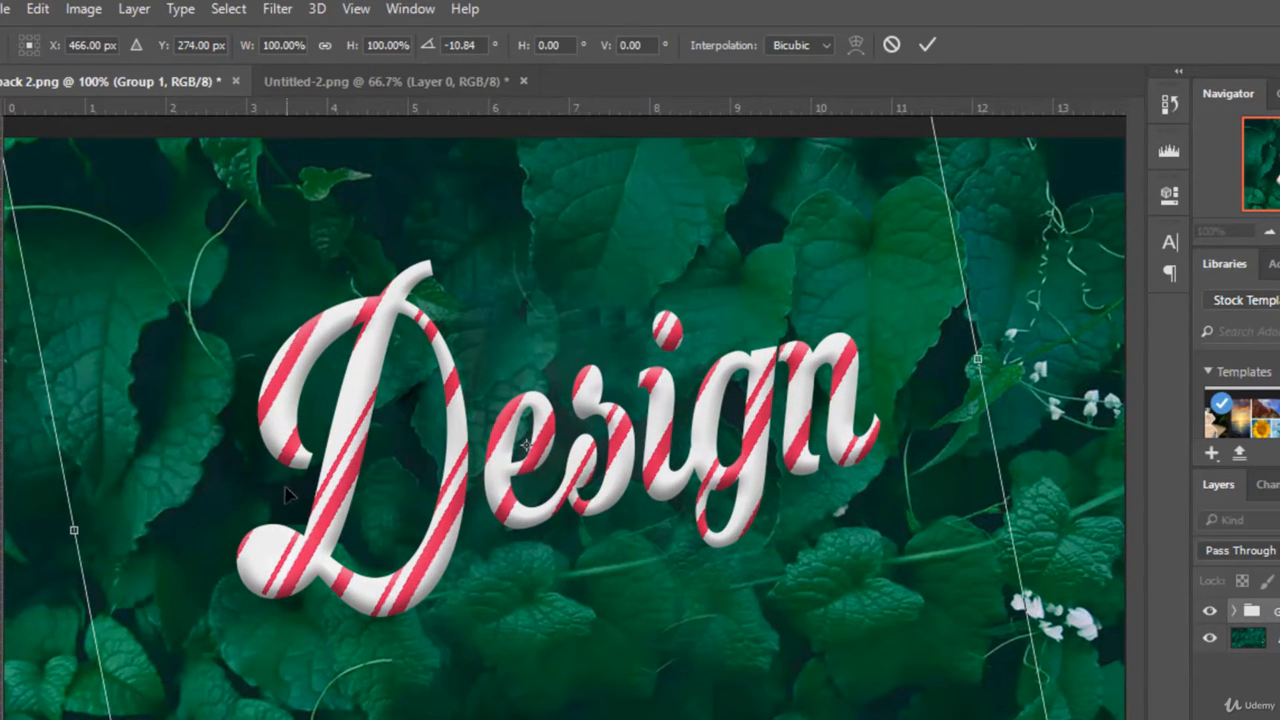
drag(296, 424, 229, 426)
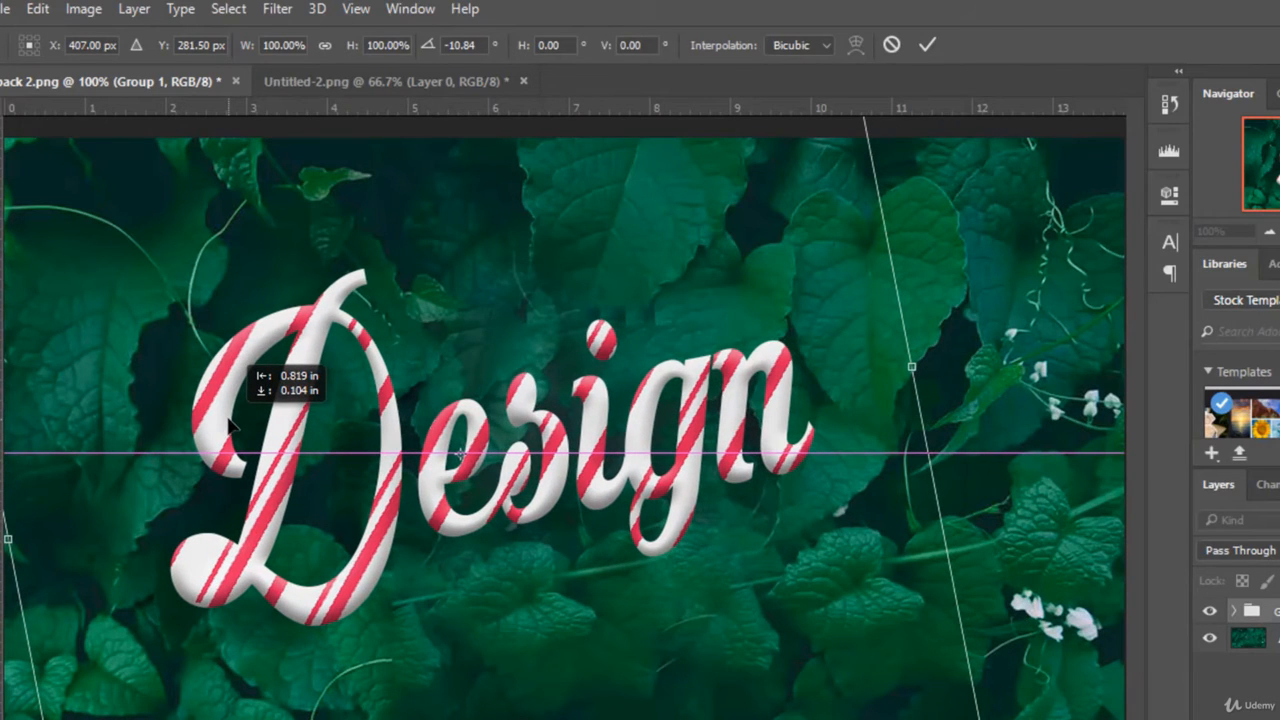
drag(229, 424, 229, 424)
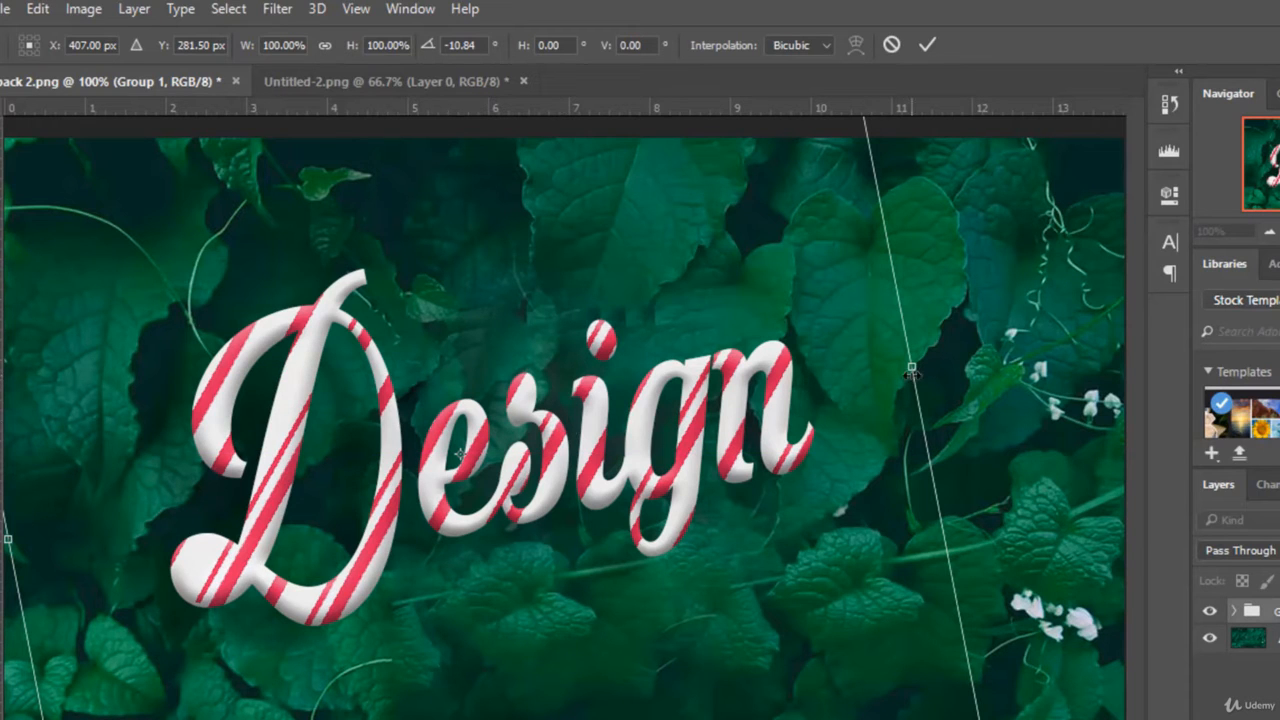
- Stretch the text group's width to about 117.66%, apply the transform and turn off the transform controls
drag(912, 368, 1068, 353)
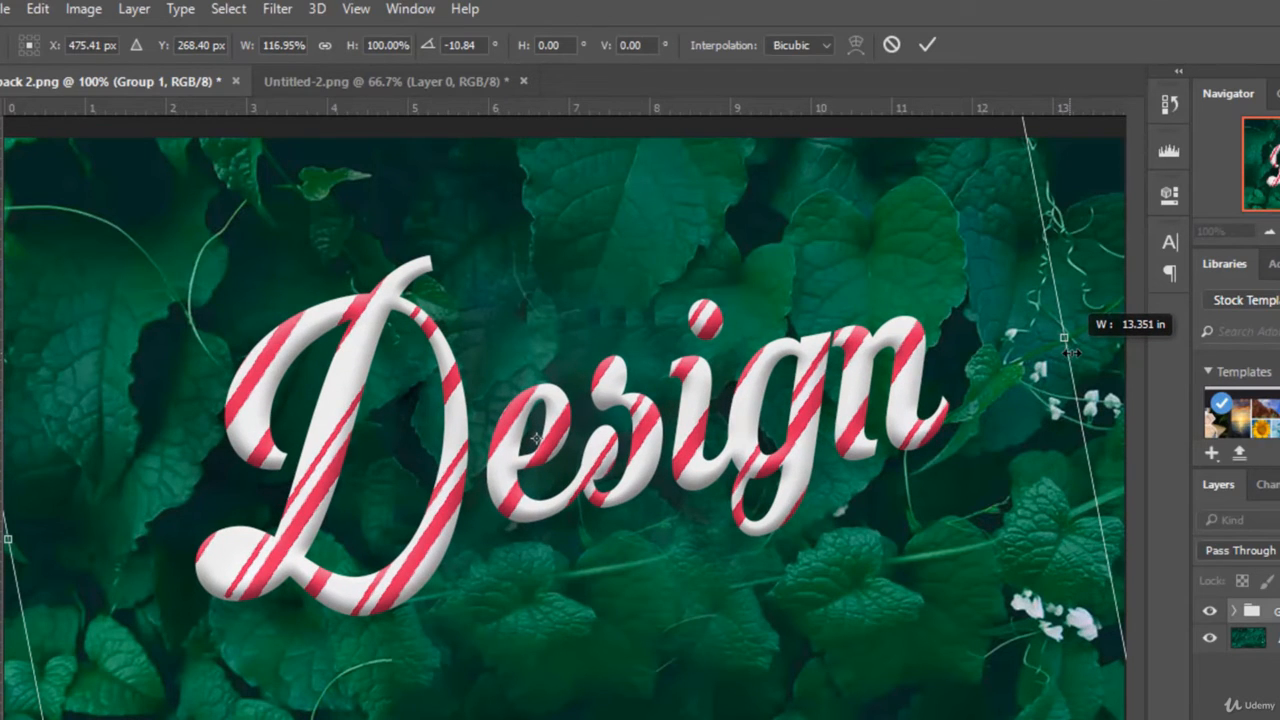
drag(1068, 353, 1072, 352)
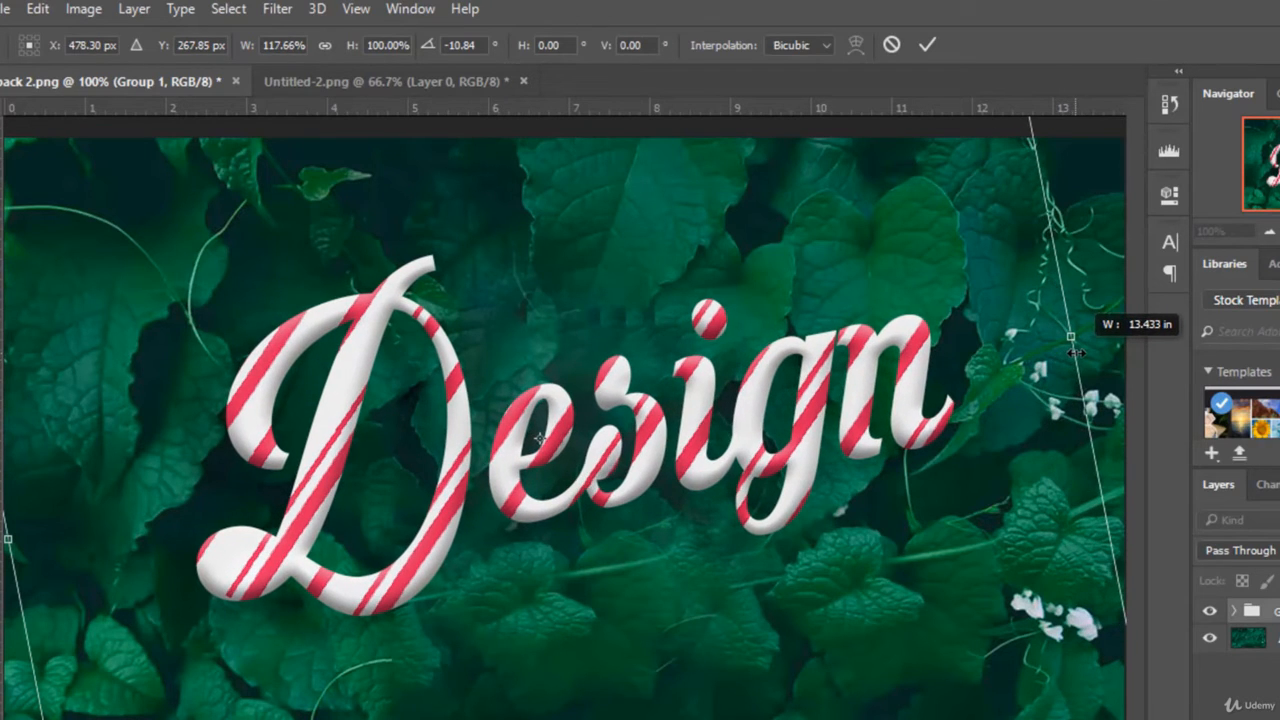
click(927, 45)
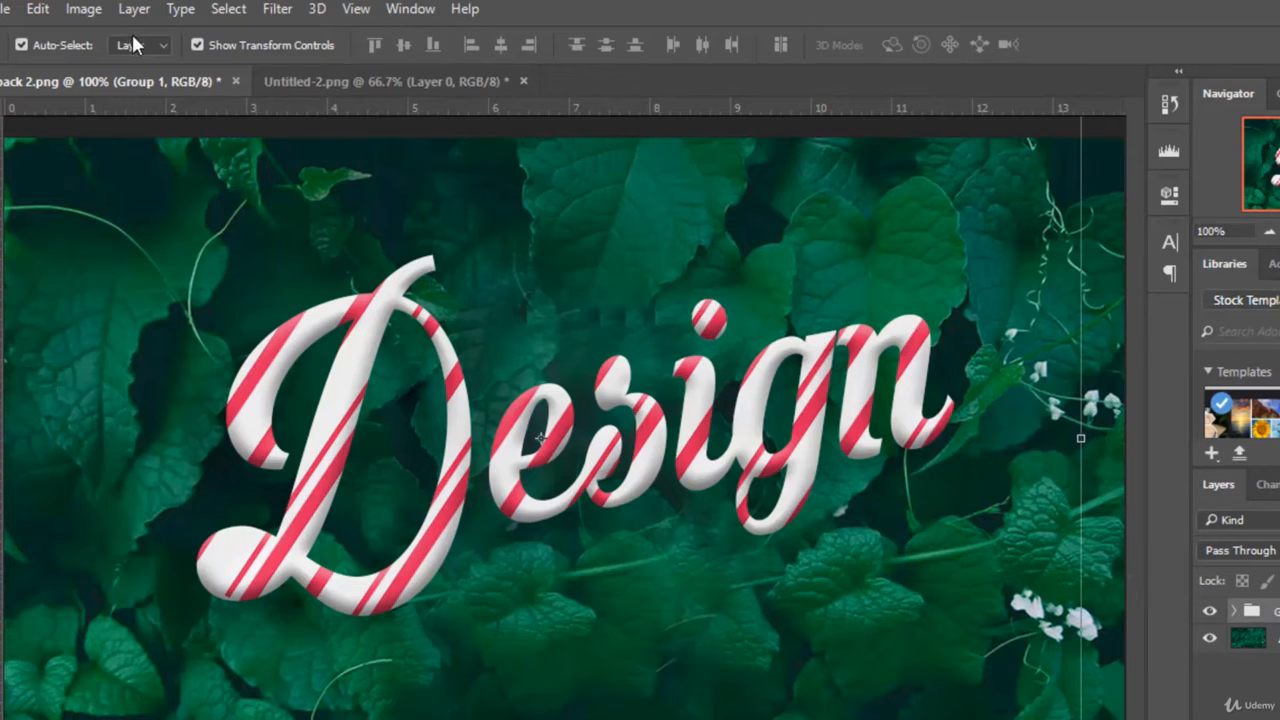
click(214, 46)
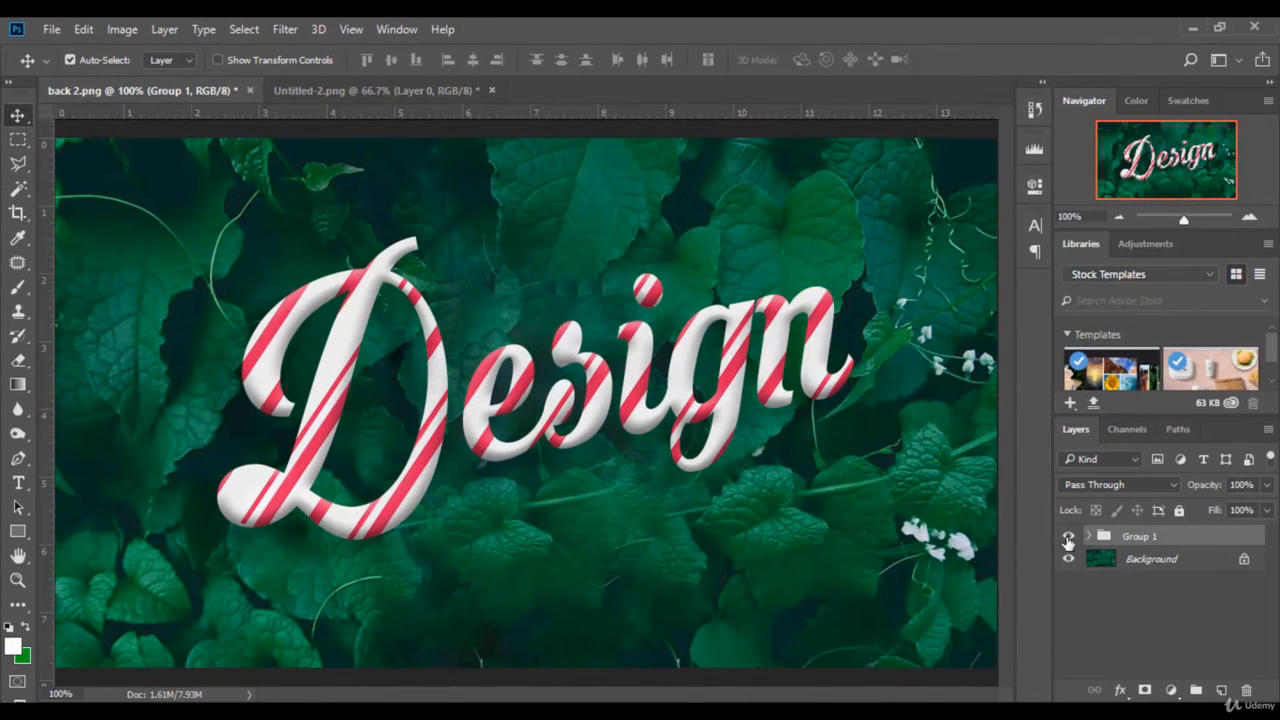
- Hide Group 1 and outline the large round leaf in the image's lower-left area with the Polygonal Lasso
click(1068, 536)
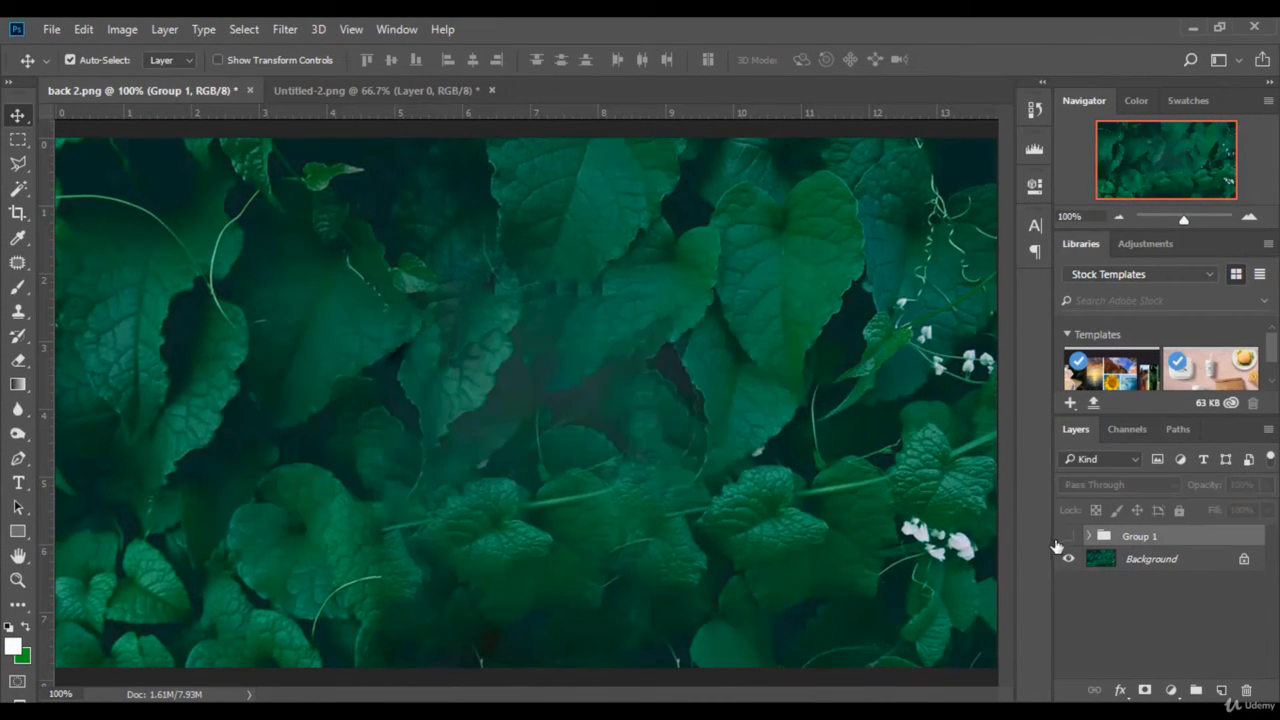
click(16, 170)
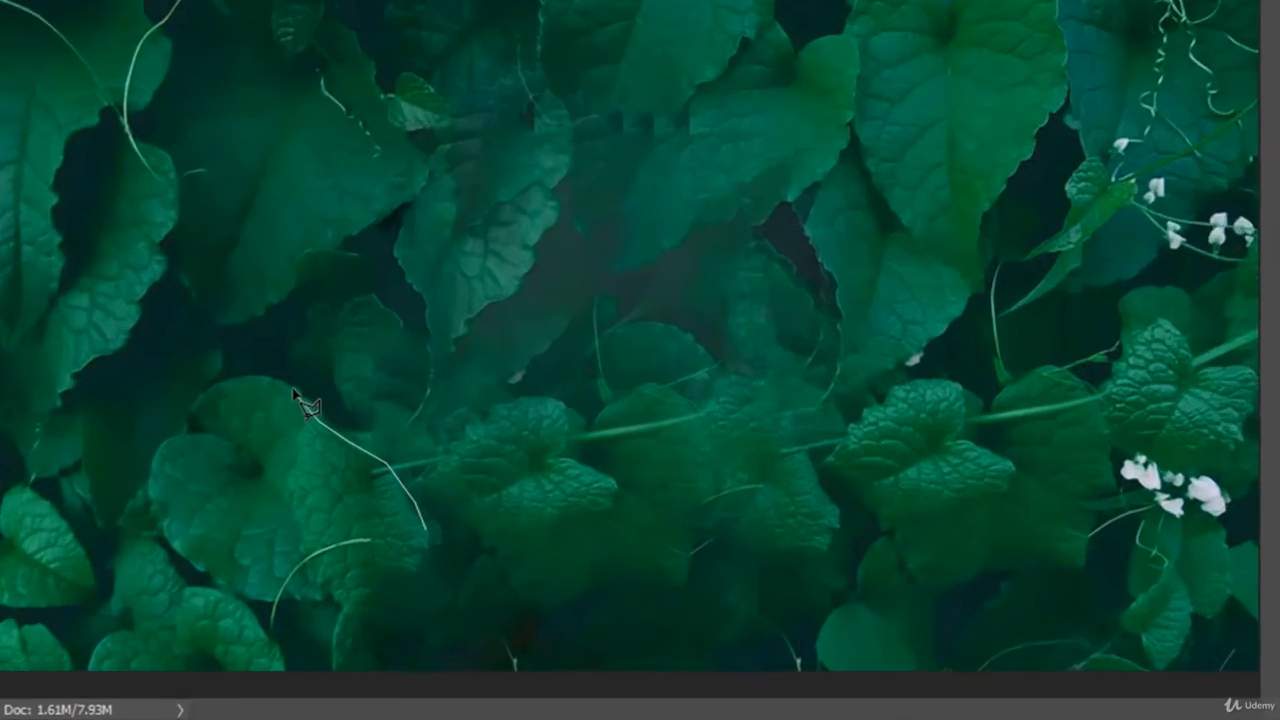
click(293, 388)
click(249, 375)
click(221, 380)
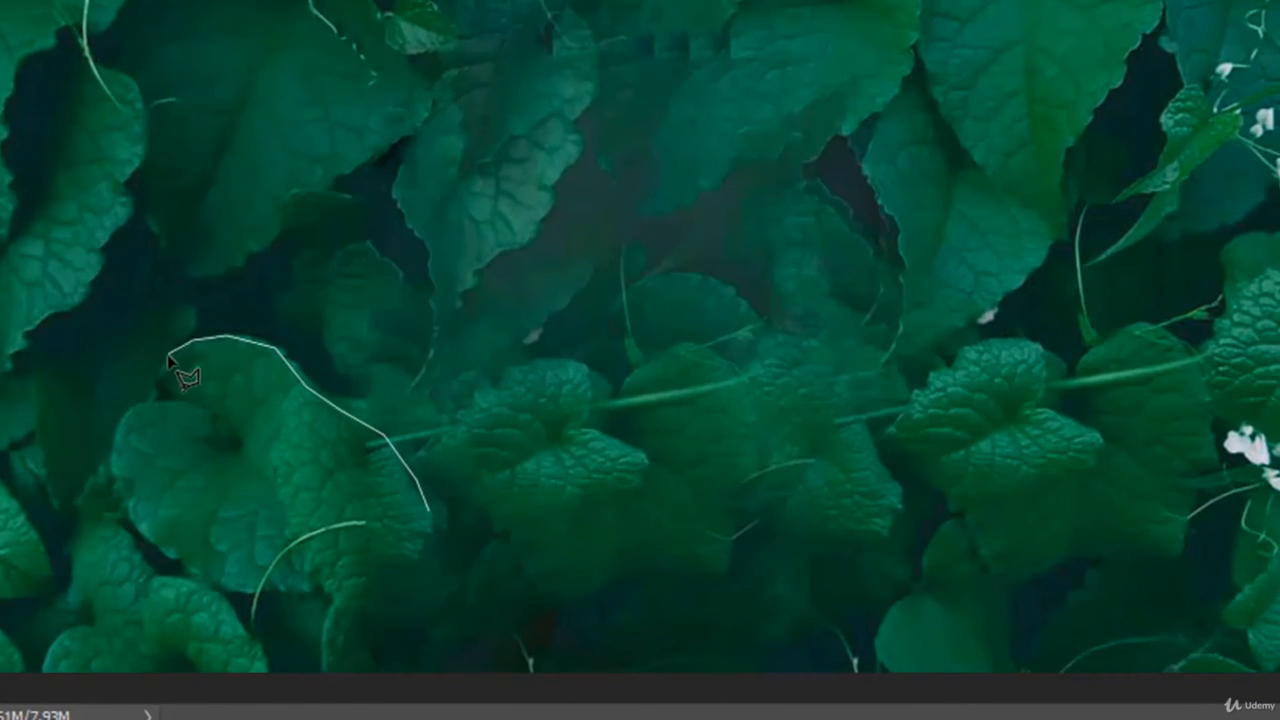
click(168, 355)
click(156, 379)
click(153, 397)
click(128, 411)
click(111, 460)
click(122, 506)
click(150, 543)
click(185, 572)
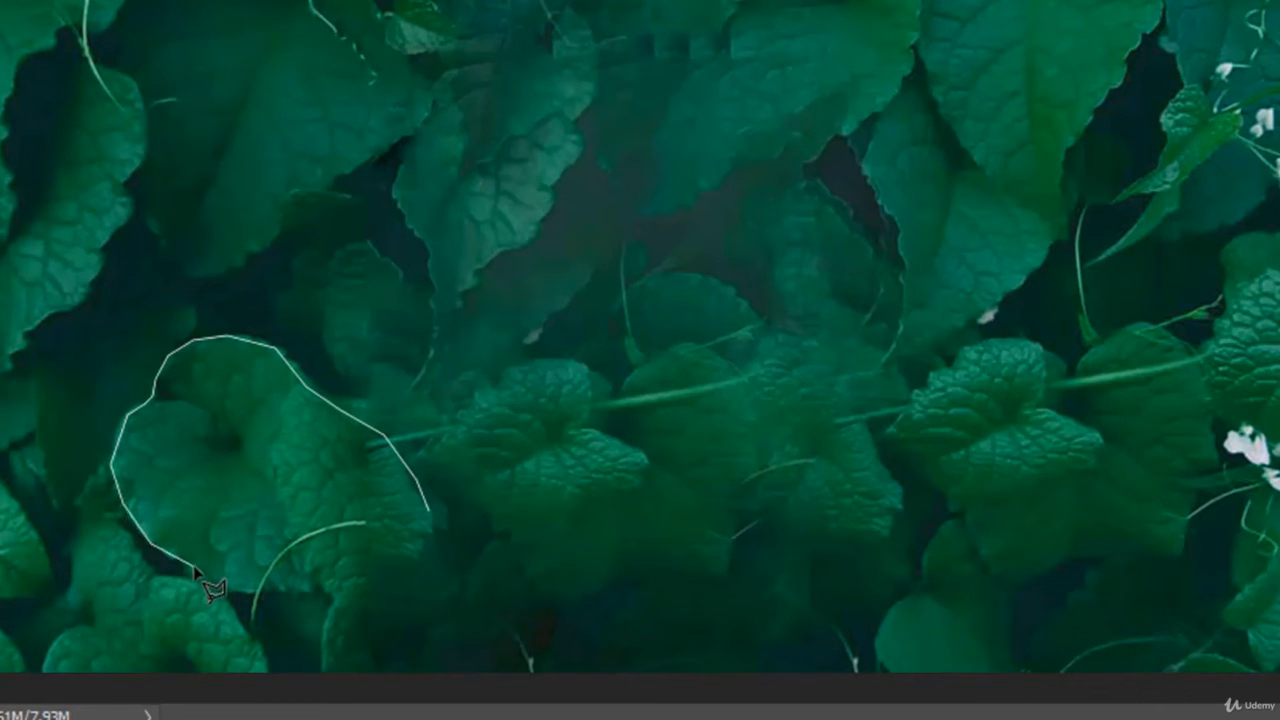
click(251, 598)
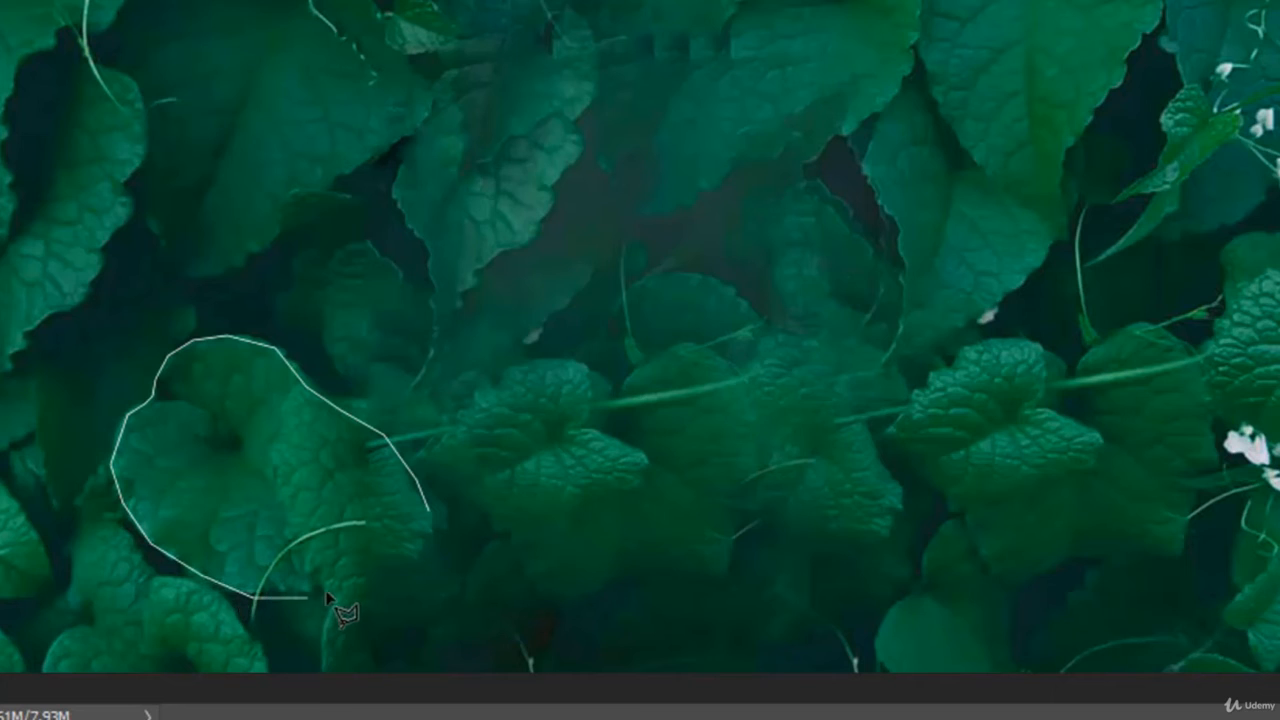
click(418, 570)
click(430, 515)
right_click(262, 470)
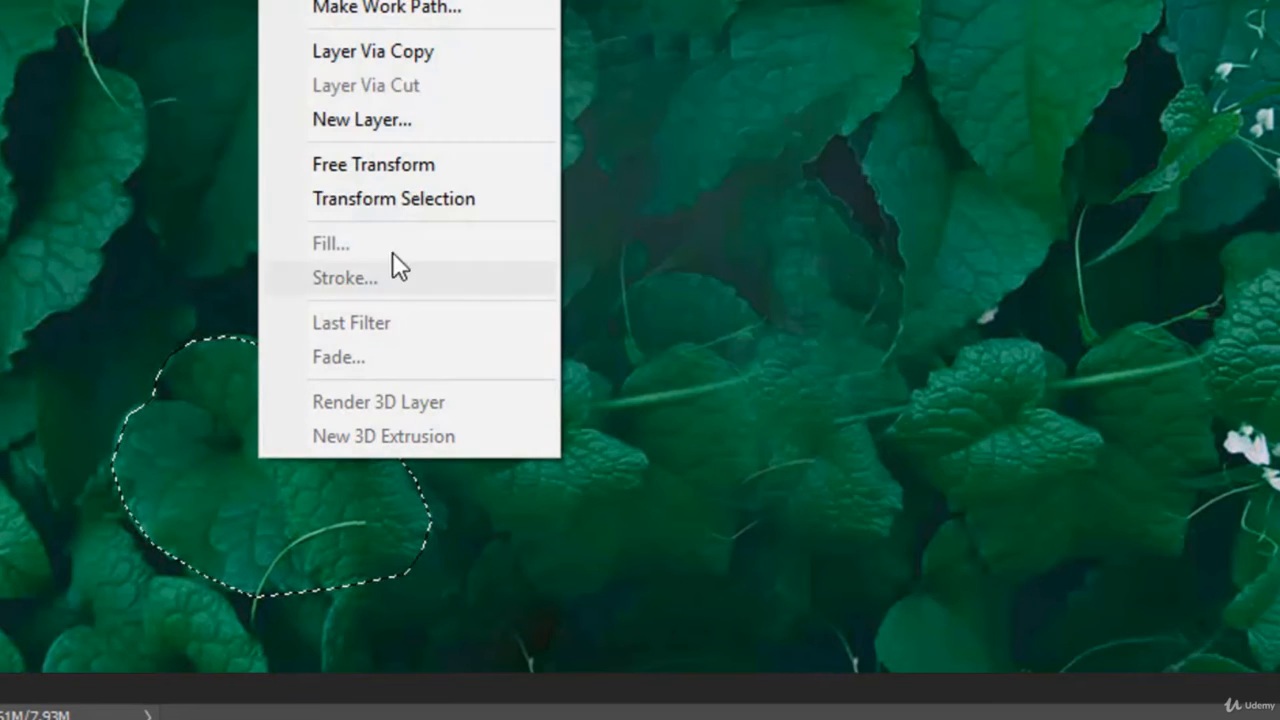
click(459, 51)
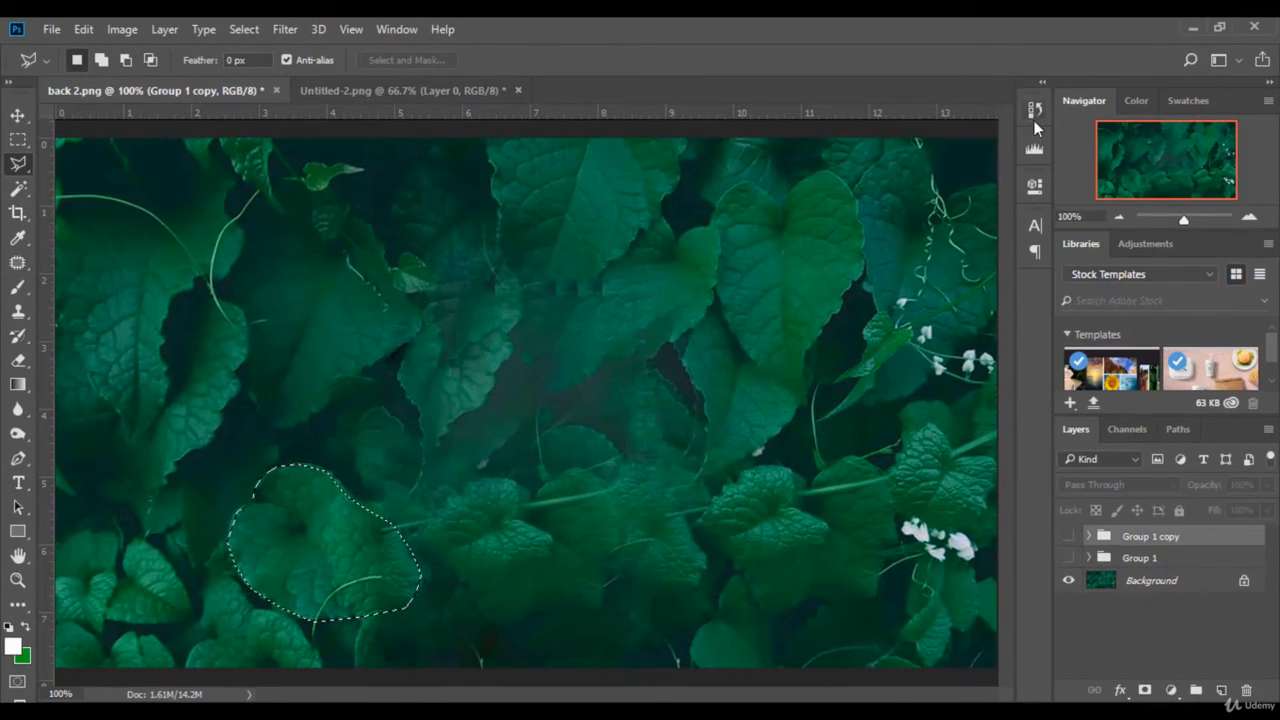
click(1034, 114)
click(909, 273)
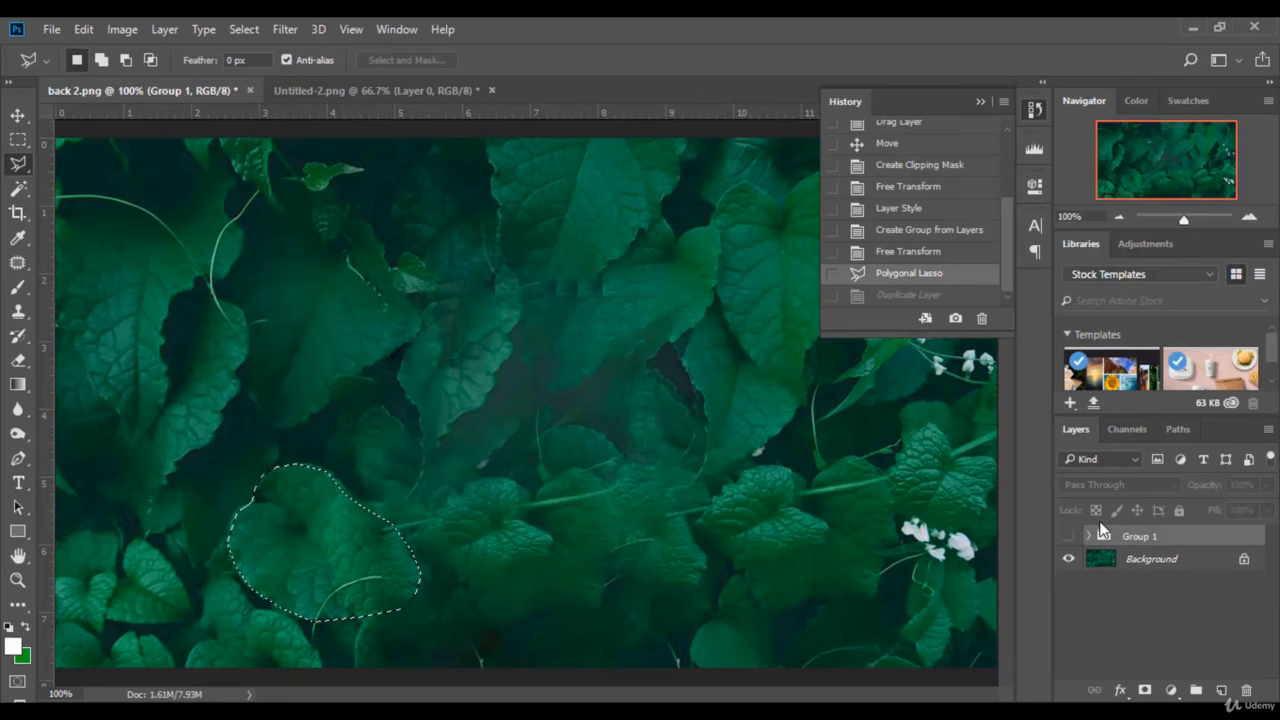
- Unlock the Background layer, copy the selected leaf from it to a new layer and place that layer above Group 1
click(1175, 563)
click(1244, 559)
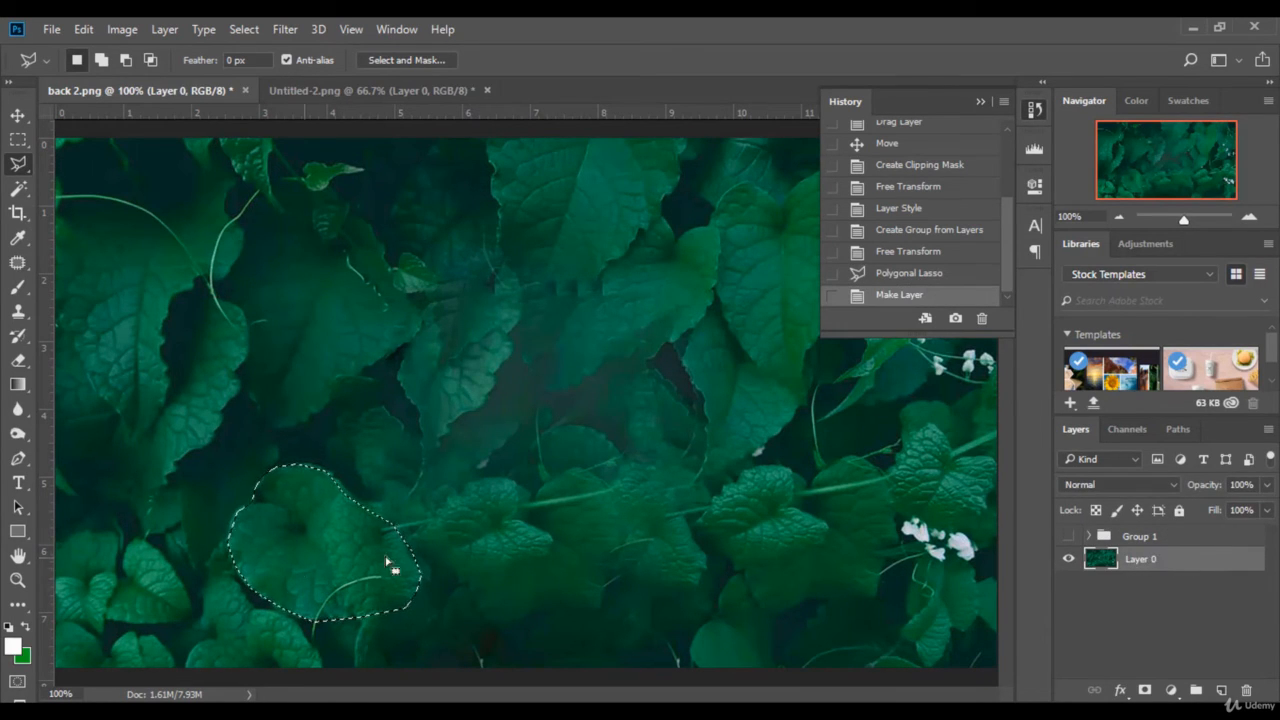
right_click(333, 558)
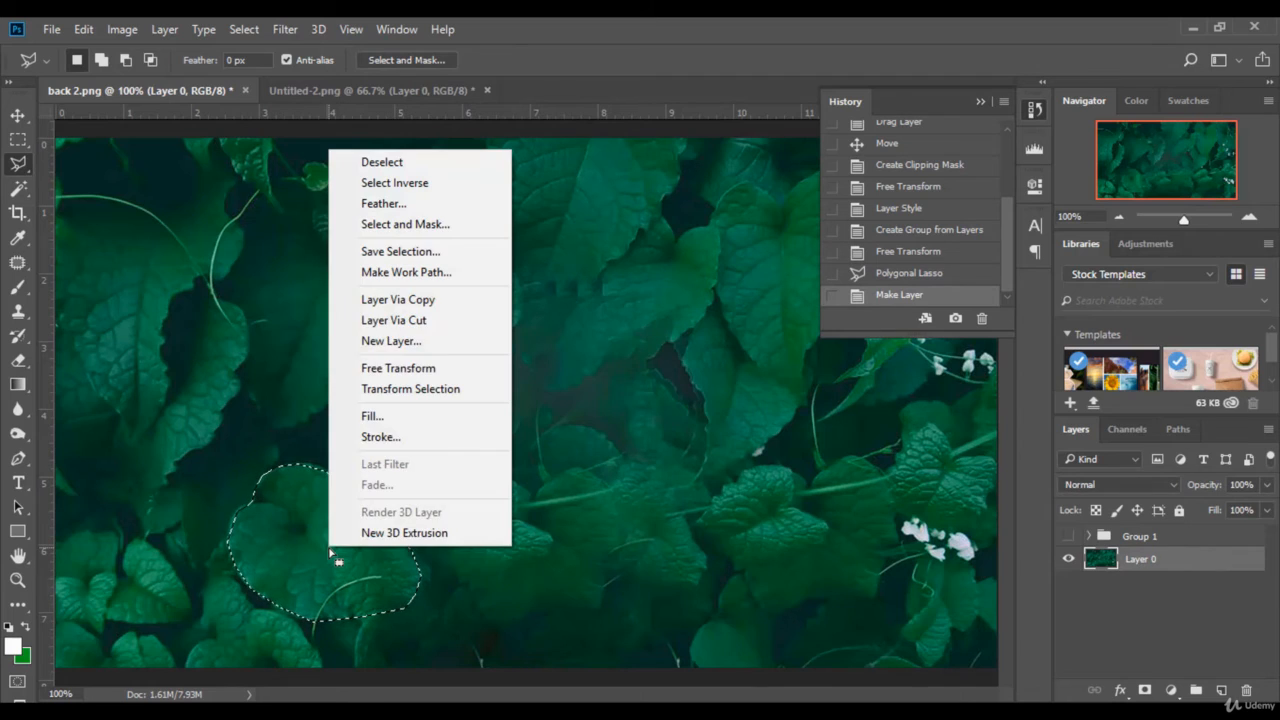
click(417, 296)
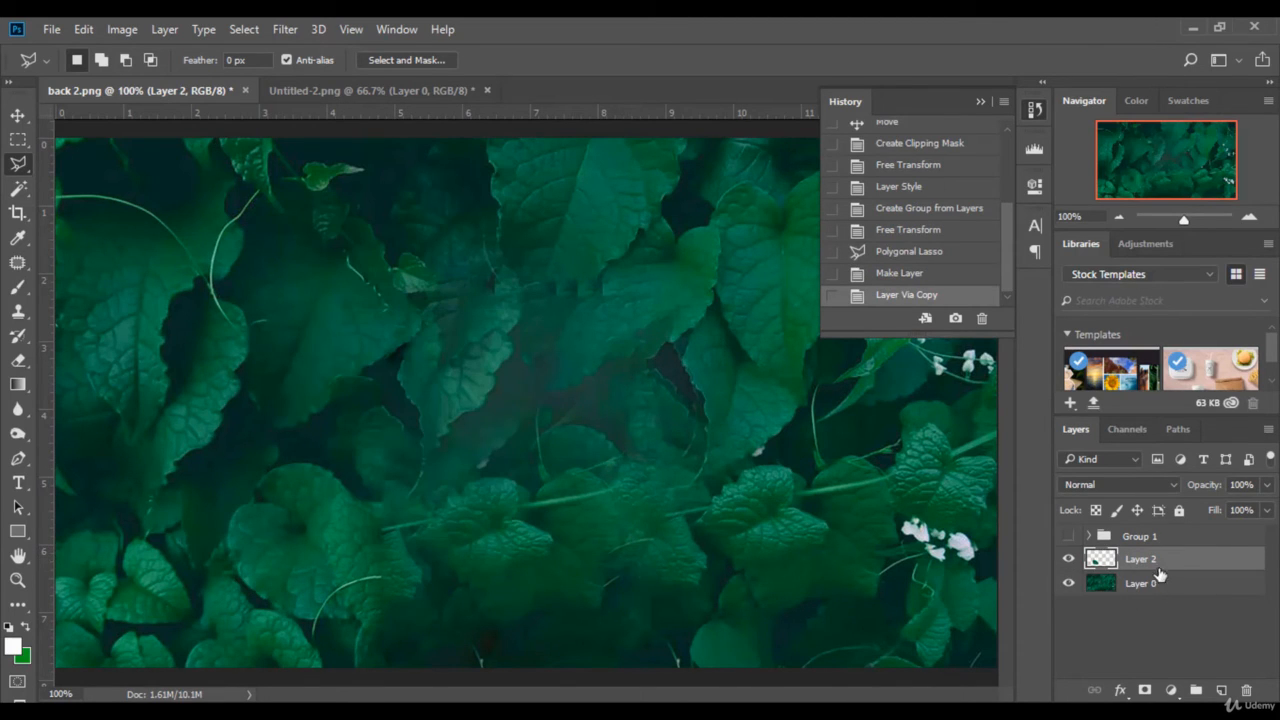
drag(1196, 563, 1202, 528)
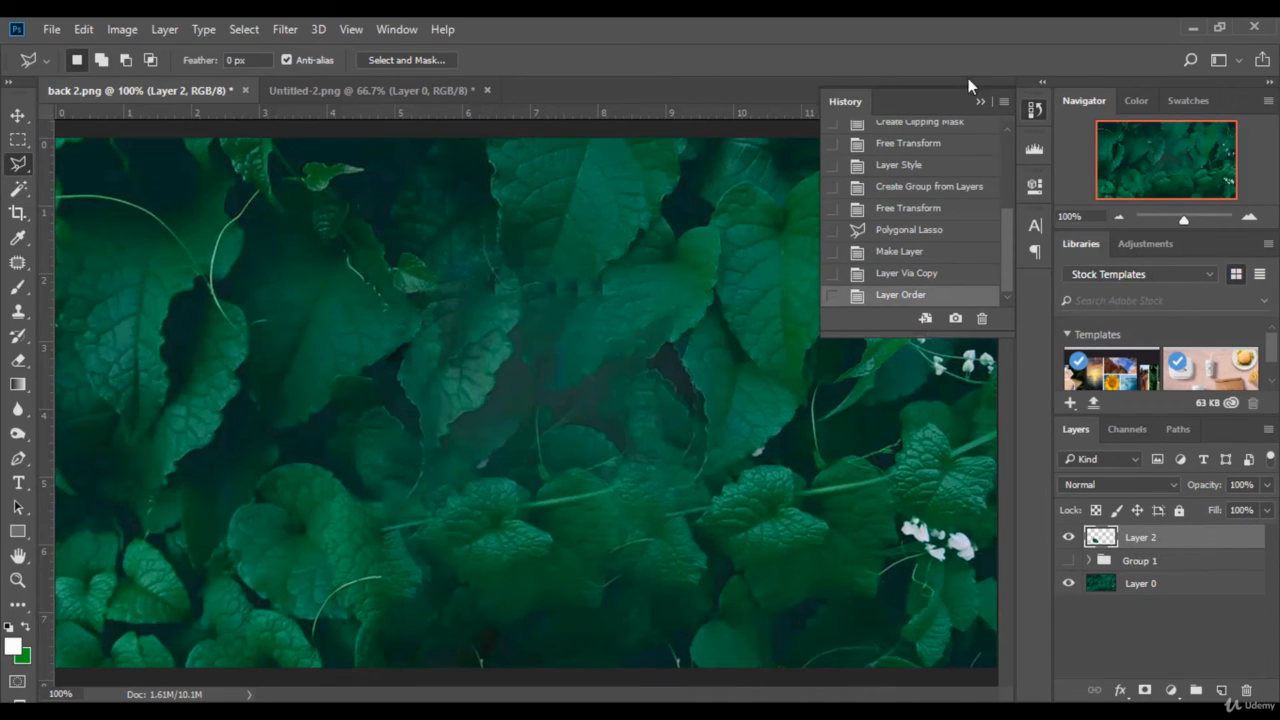
click(980, 102)
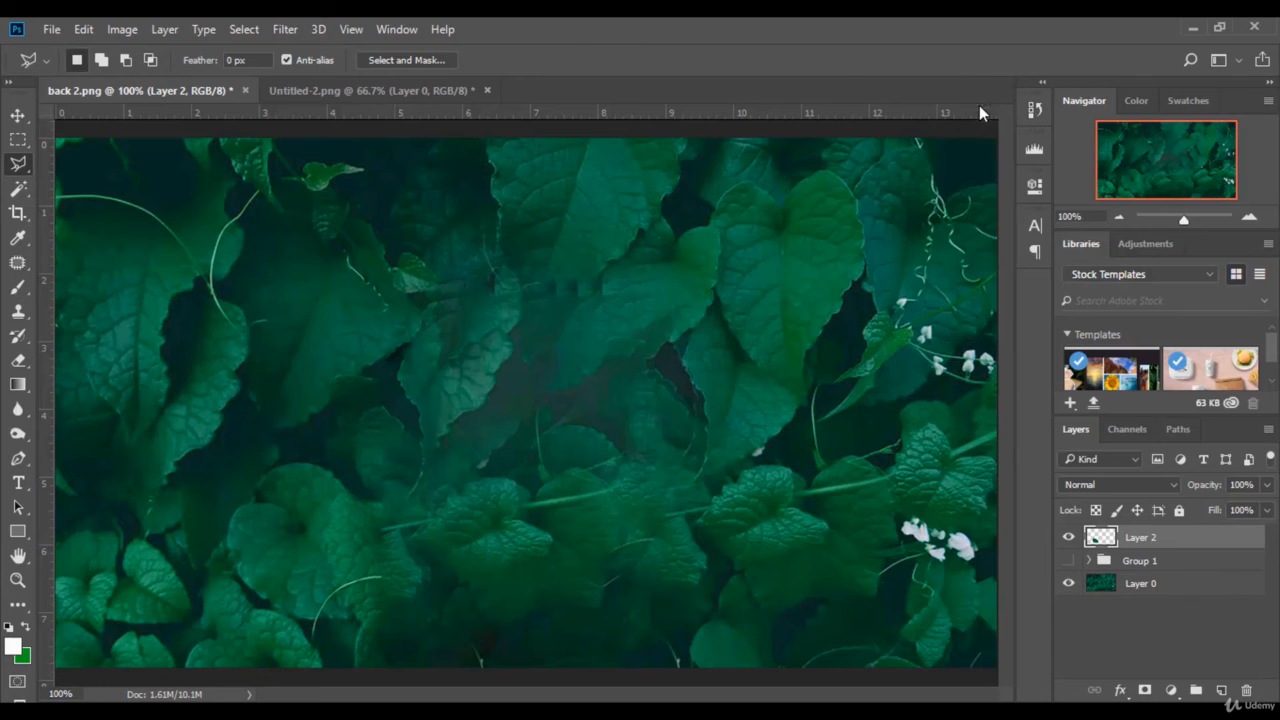
- Outline the large heart-shaped leaf in the image's upper-right area with the Polygonal Lasso
click(857, 284)
click(843, 299)
click(837, 314)
click(827, 327)
click(804, 388)
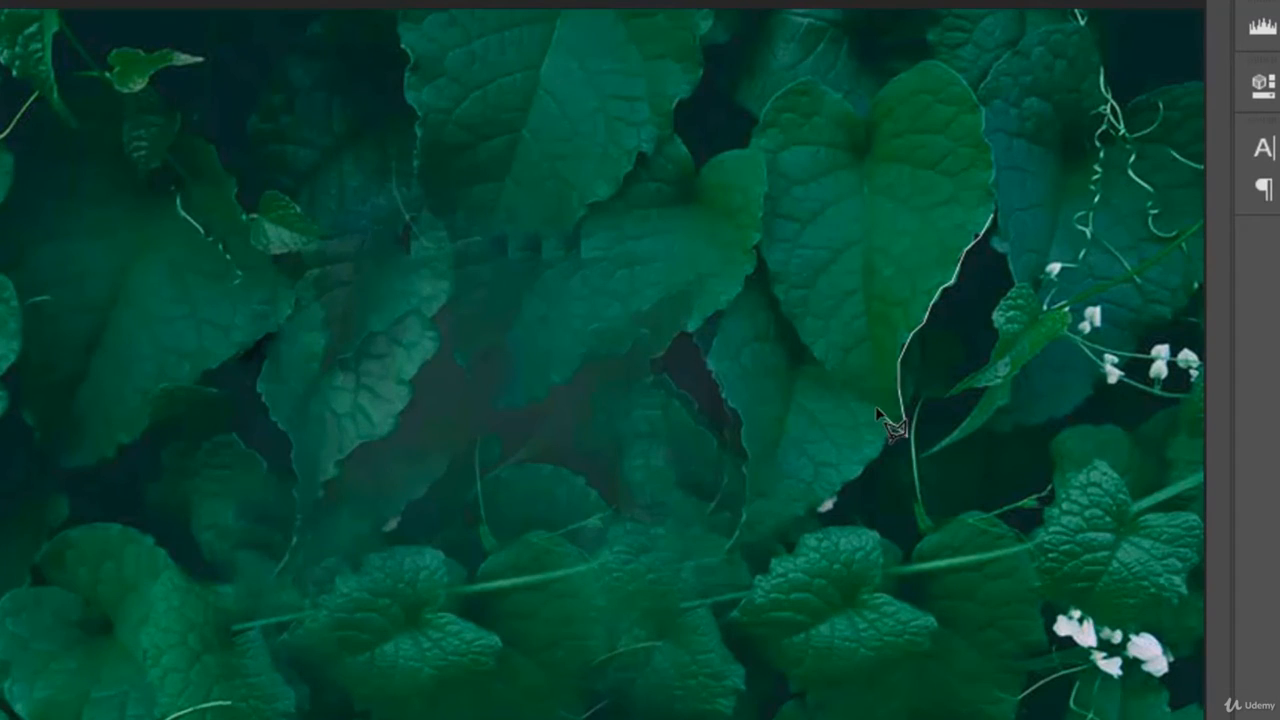
click(806, 348)
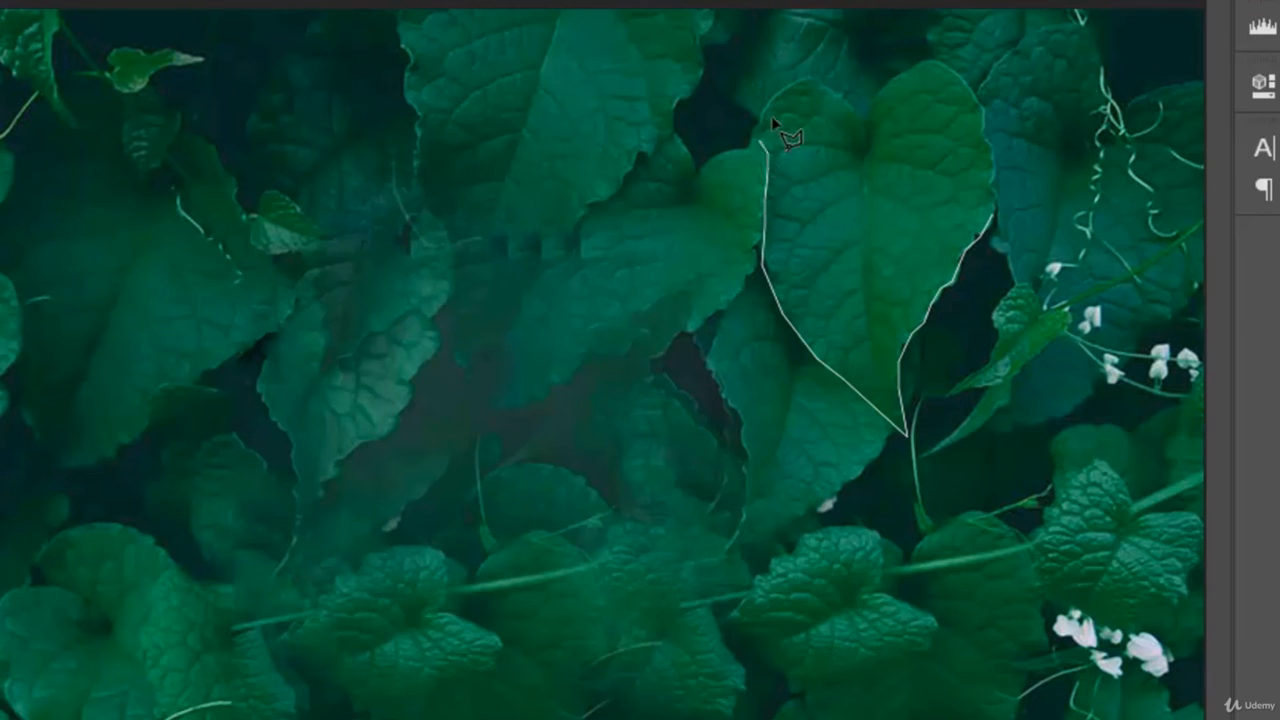
click(810, 78)
click(860, 107)
click(935, 62)
drag(987, 128, 1003, 228)
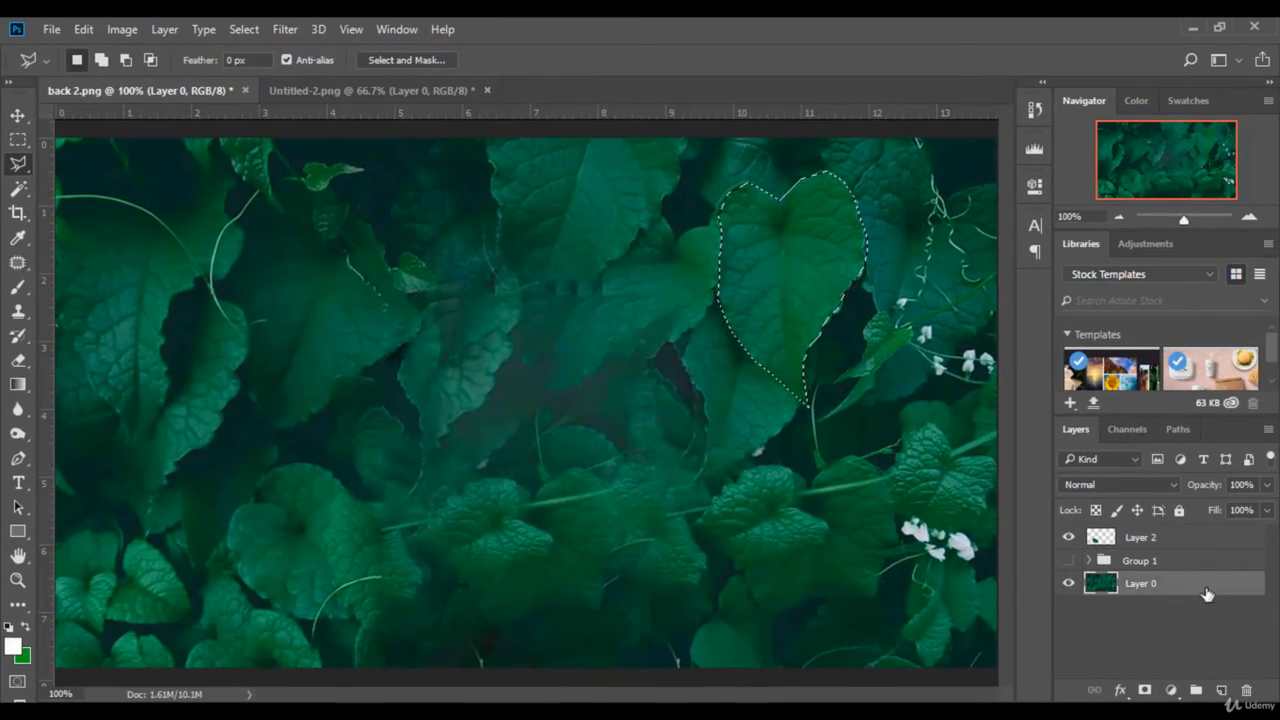
- Copy the selected heart-shaped leaf from Layer 0 to a new layer and place it above Layer 2
right_click(851, 250)
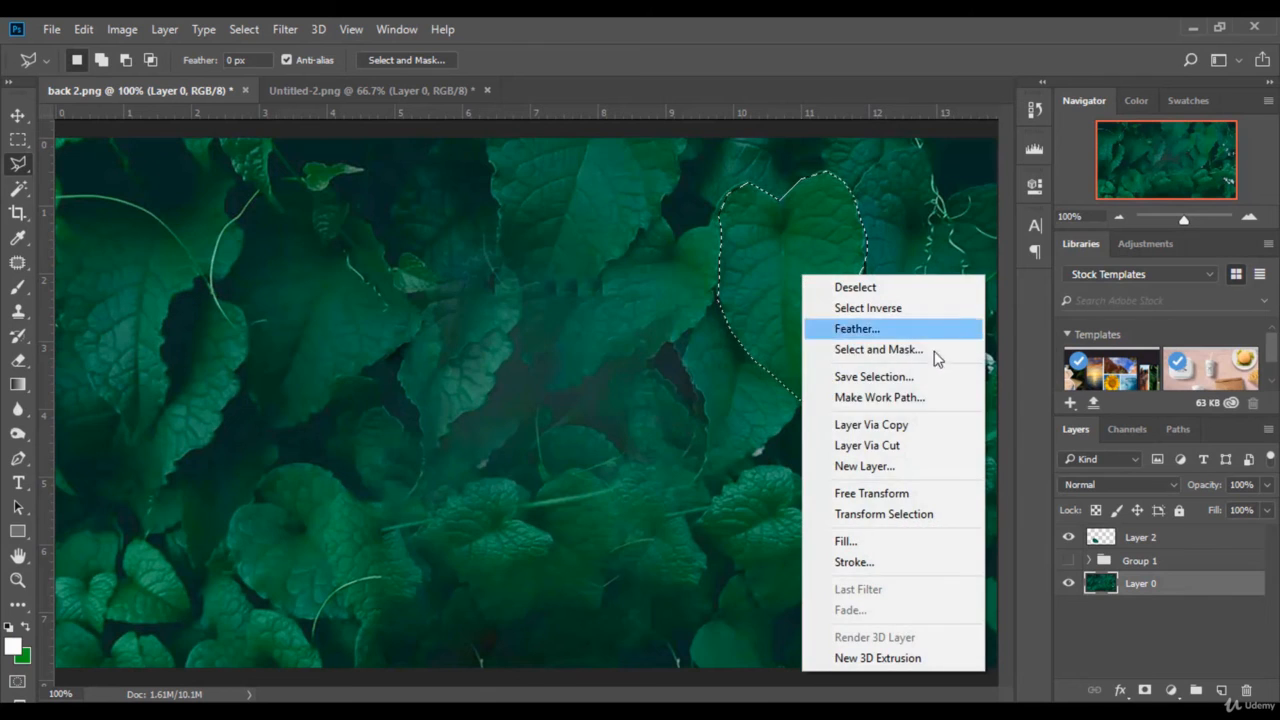
click(880, 425)
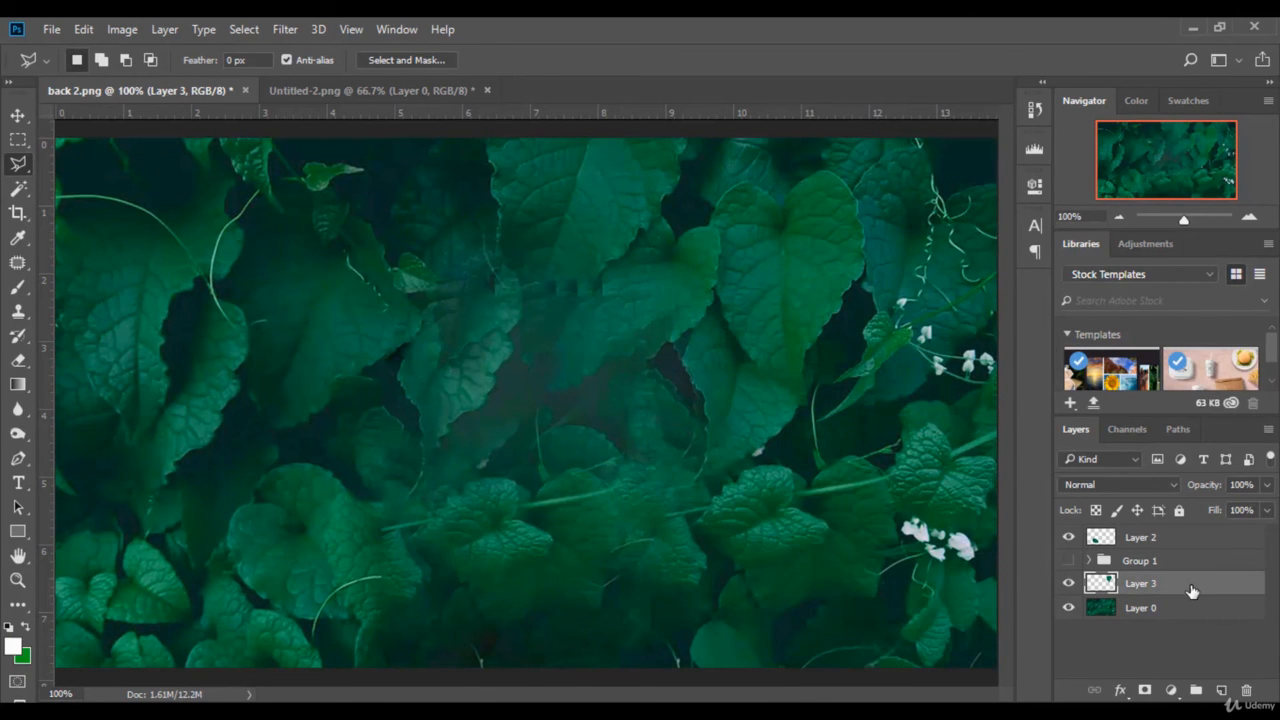
drag(1191, 589, 1190, 534)
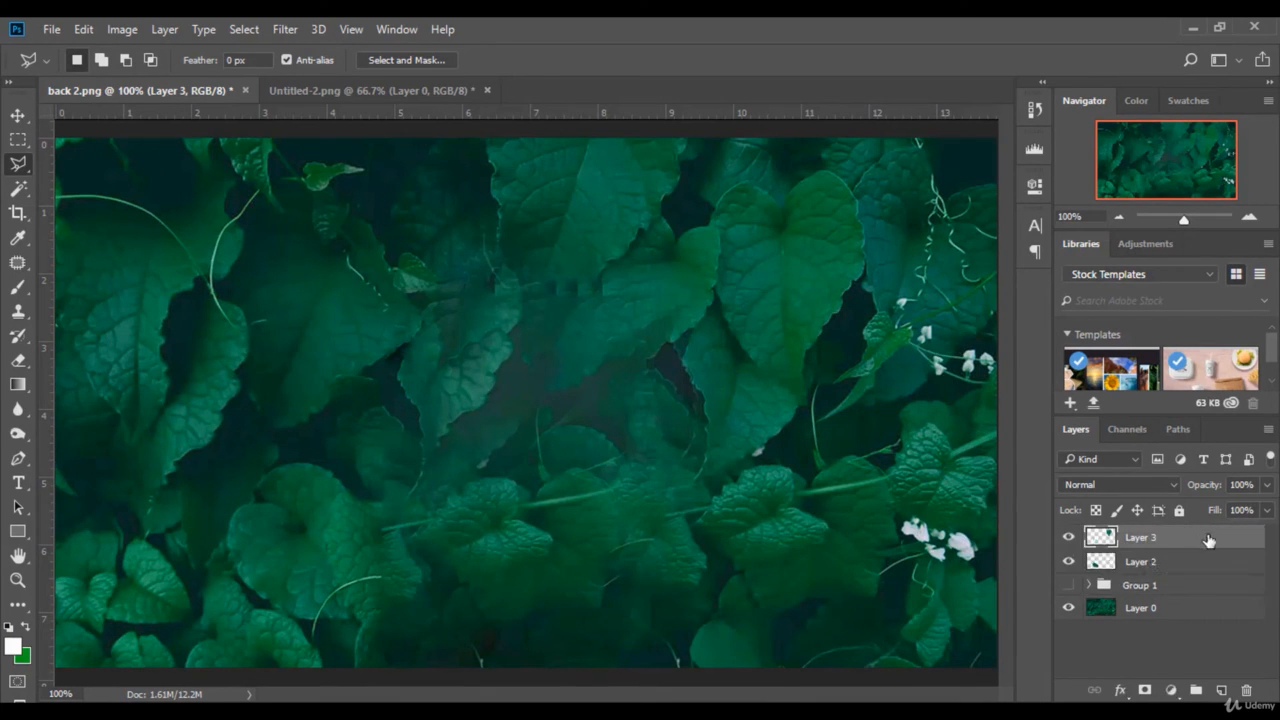
- Show Group 1 again and set the document zoom to 75%
click(1068, 585)
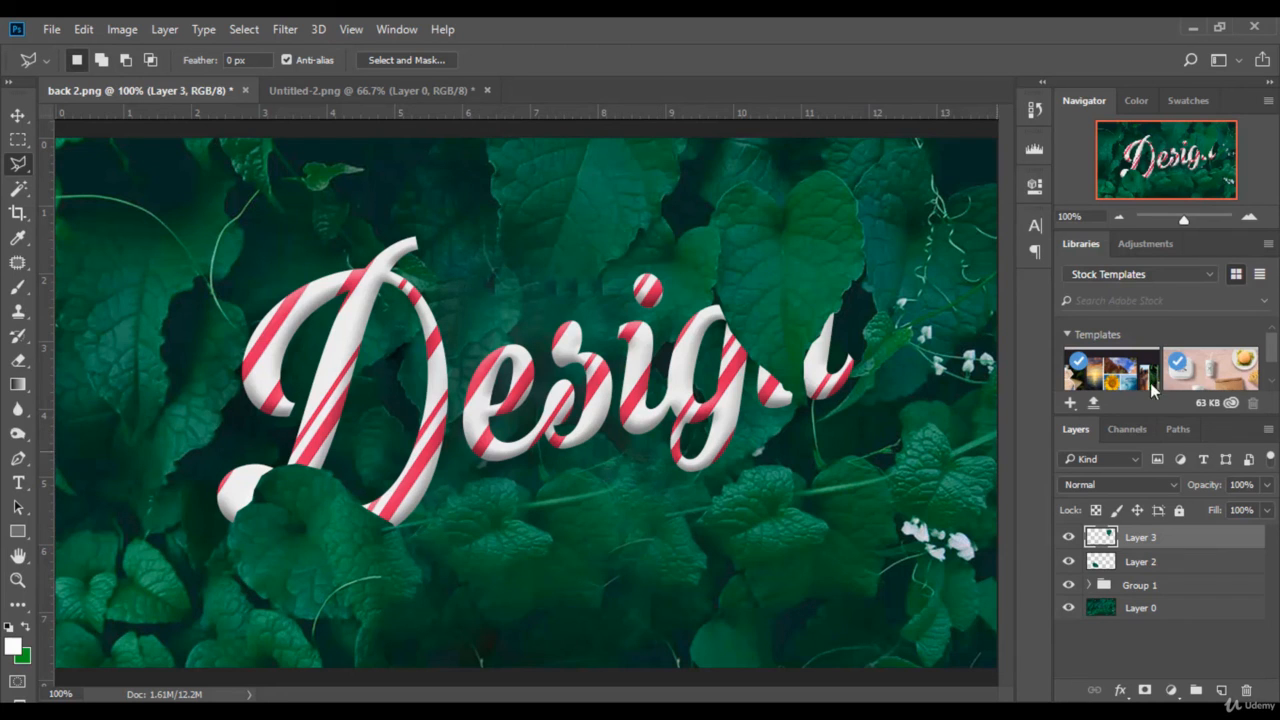
click(1093, 216)
text(75)
key(Return)
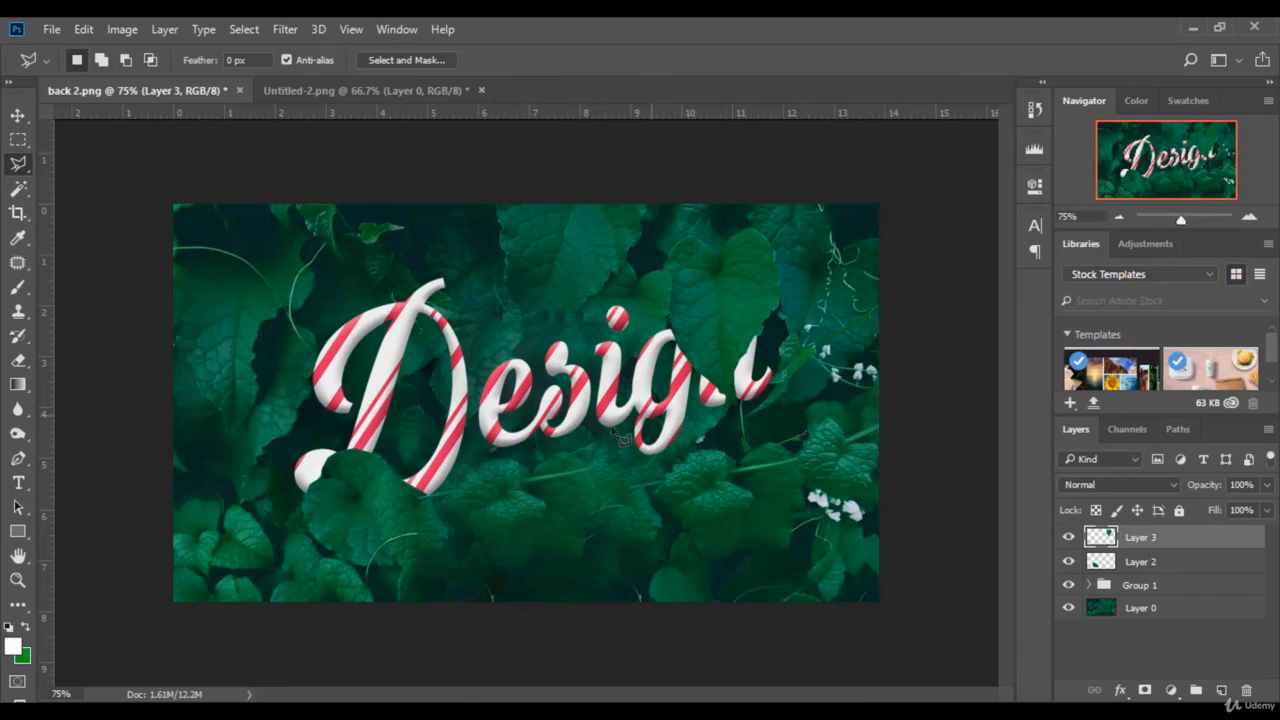